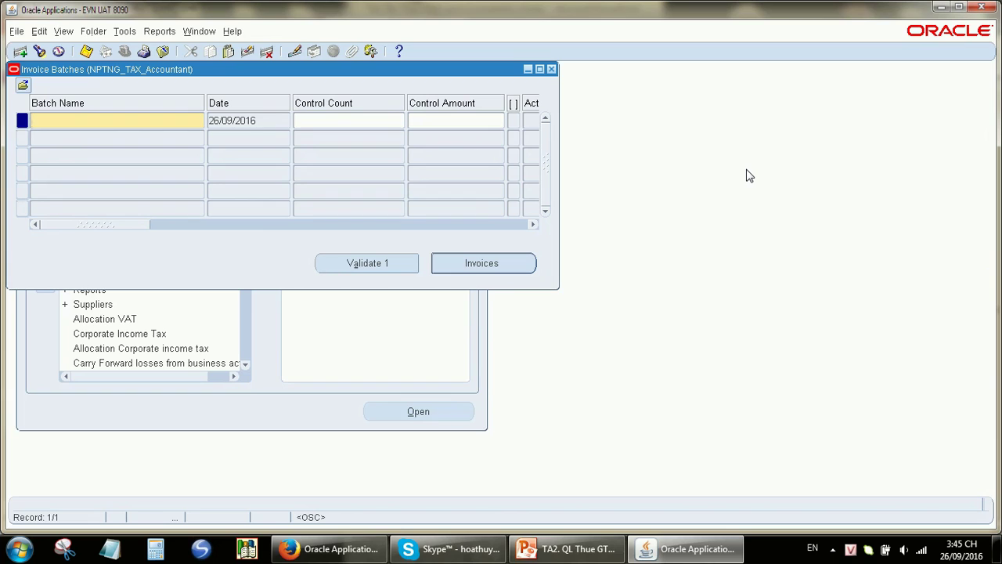
- Create invoice batch HOALTH_THUE_2016 and bring up its invoice workbench
text(HOALTH_THUE_2016)
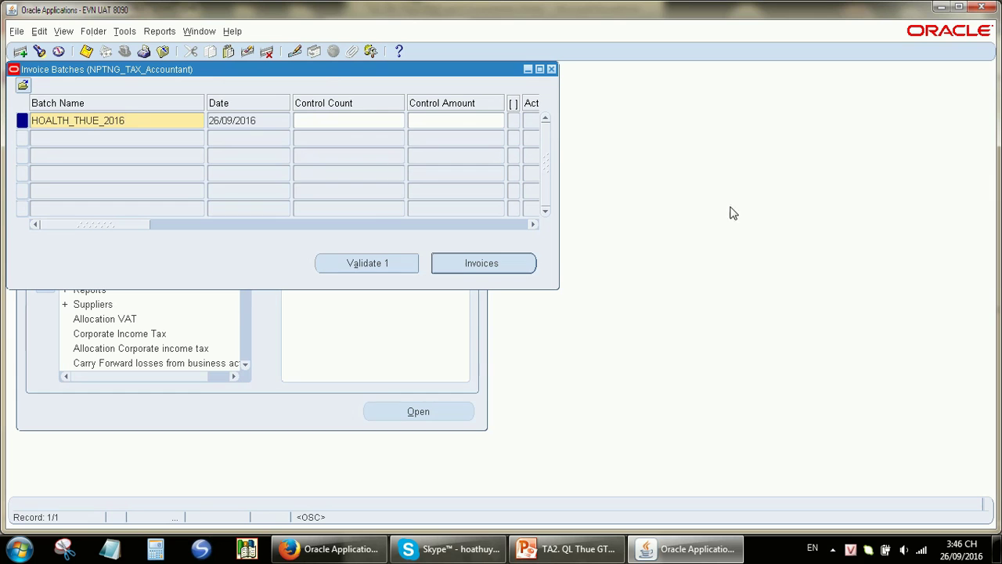
click(503, 265)
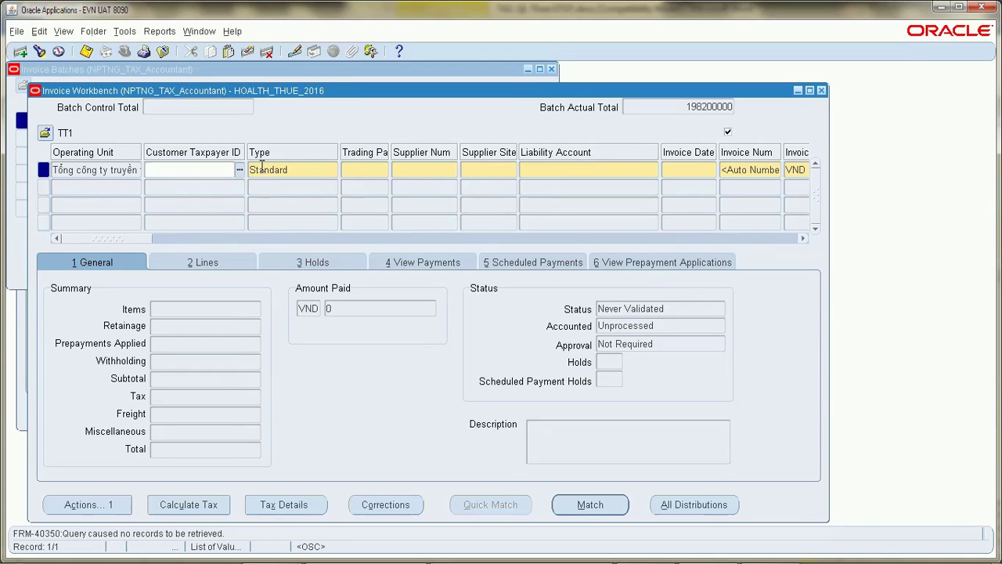
- Set the trading partner to Cuc thuế Hà Nội, found with a %thuế% search, and the supplier site to Hà Nội
click(364, 170)
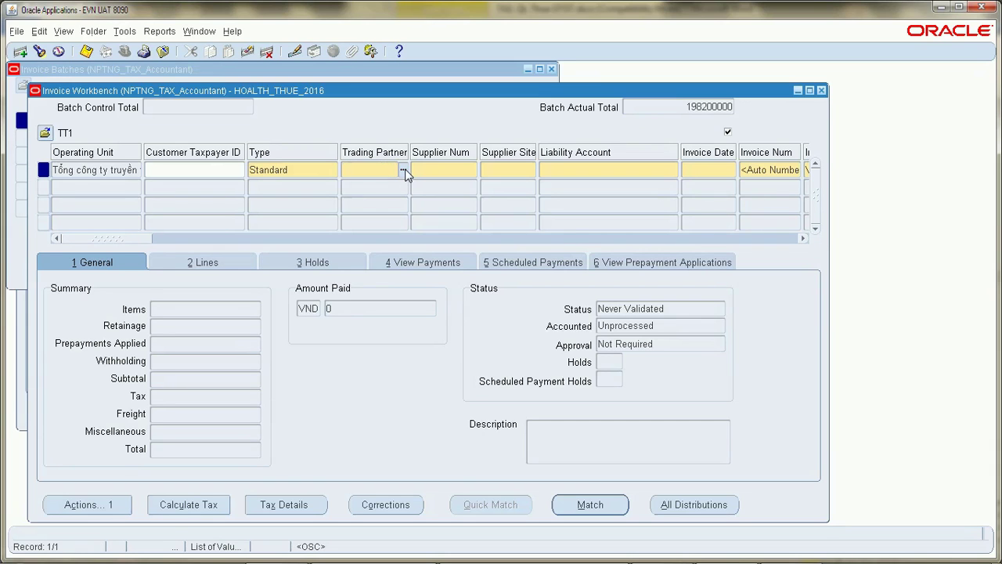
click(403, 170)
text(%thuế%)
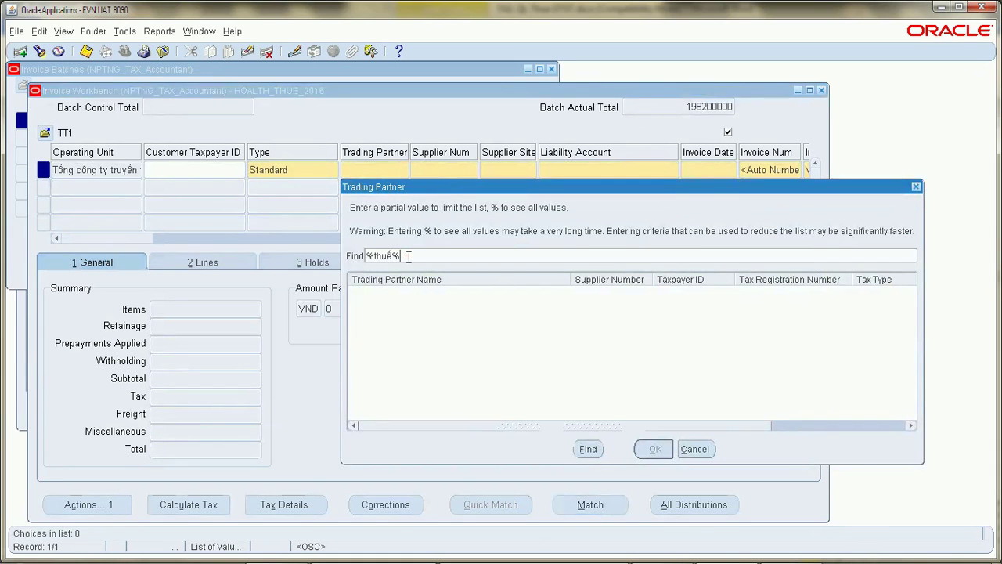
click(588, 449)
double_click(407, 272)
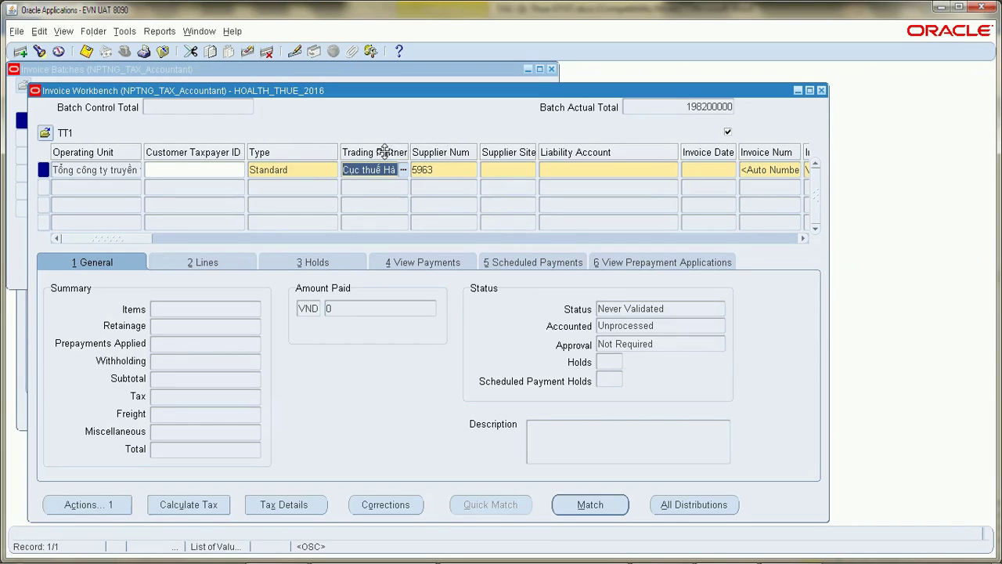
click(535, 169)
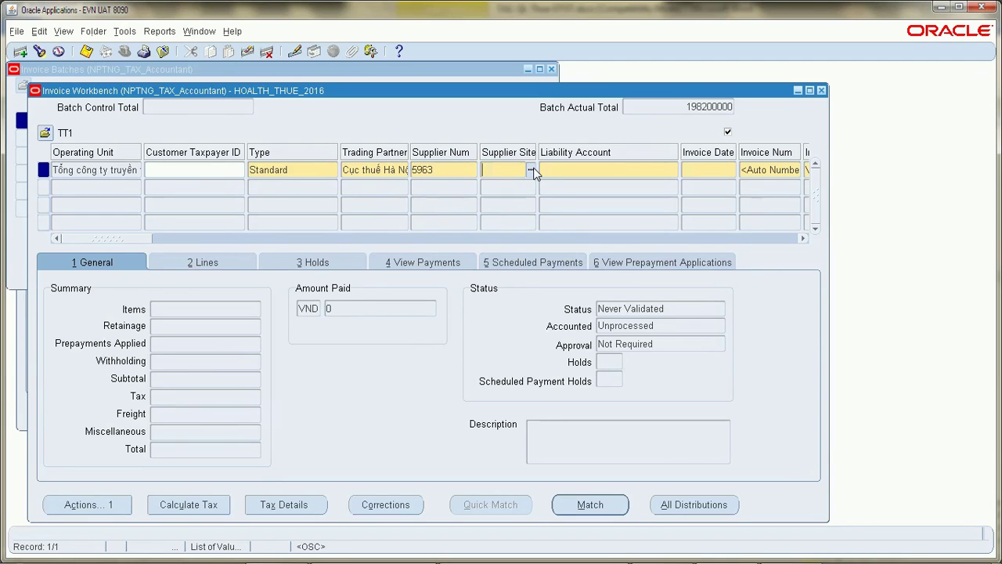
click(530, 169)
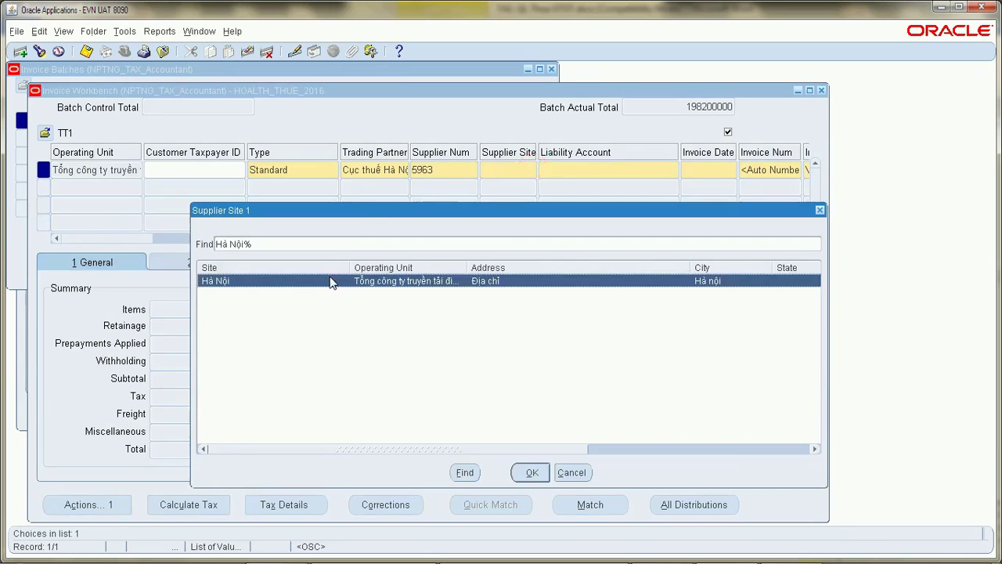
double_click(331, 279)
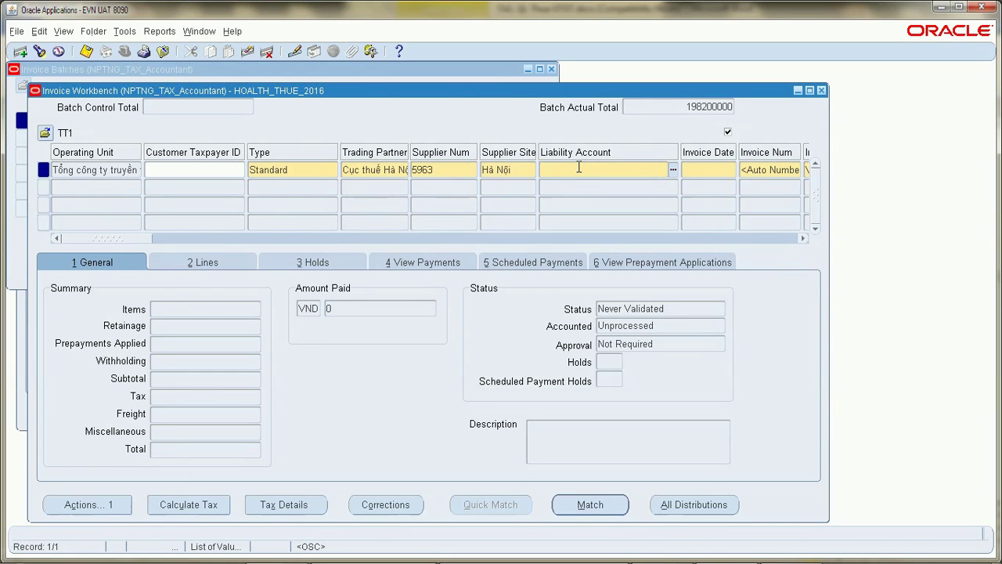
click(673, 171)
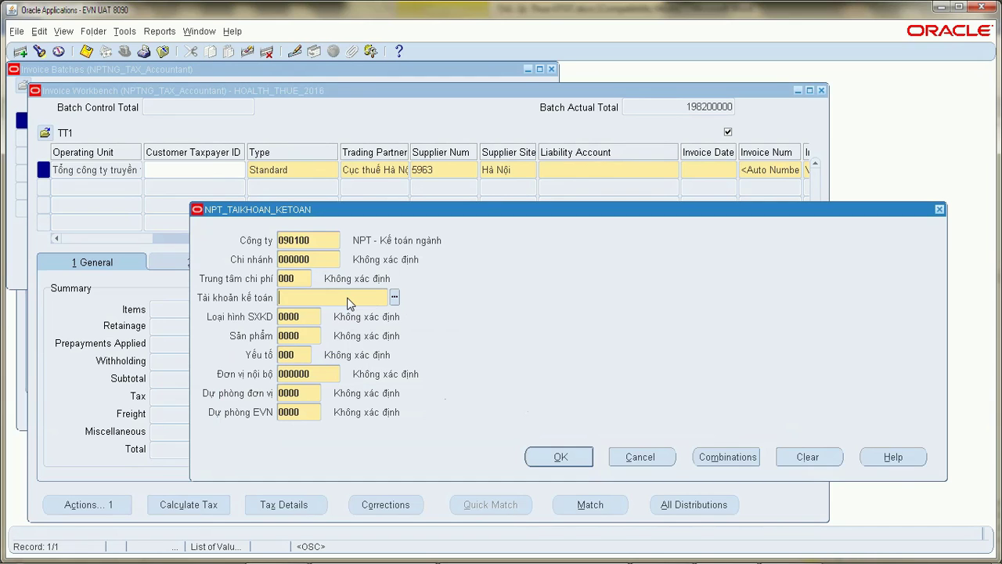
key(ctrl+v)
key(Tab)
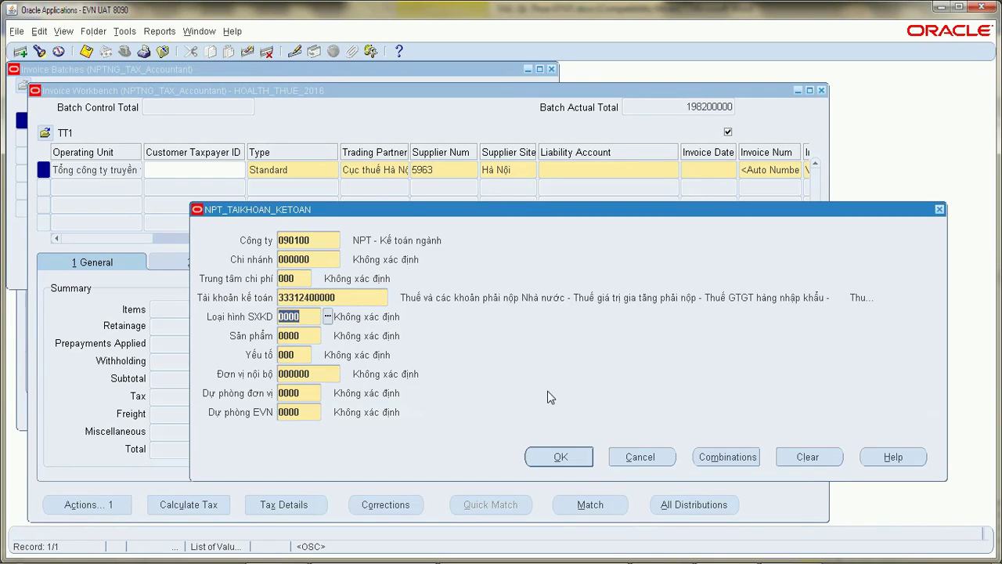
click(557, 457)
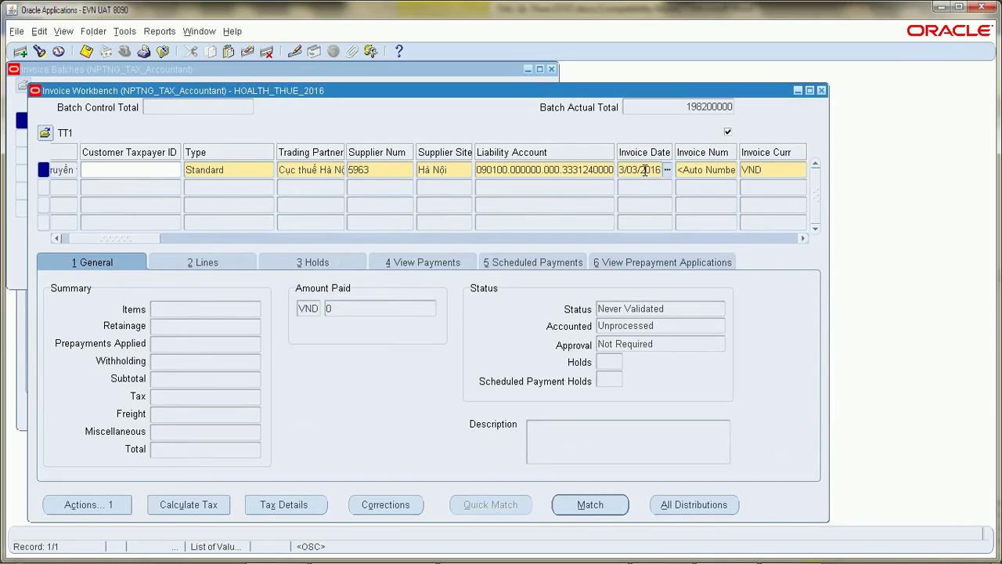
key(Tab)
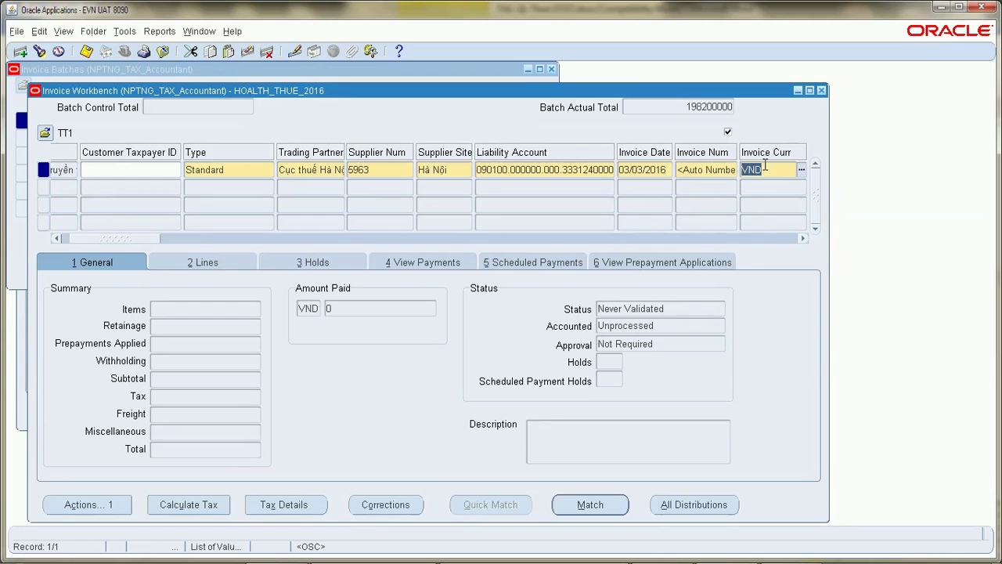
- Enter amount 30000000, description 'Phải nộp thuế GTGT hàng NK' and terms 0 NET, then save the invoice
drag(144, 239, 185, 241)
click(499, 172)
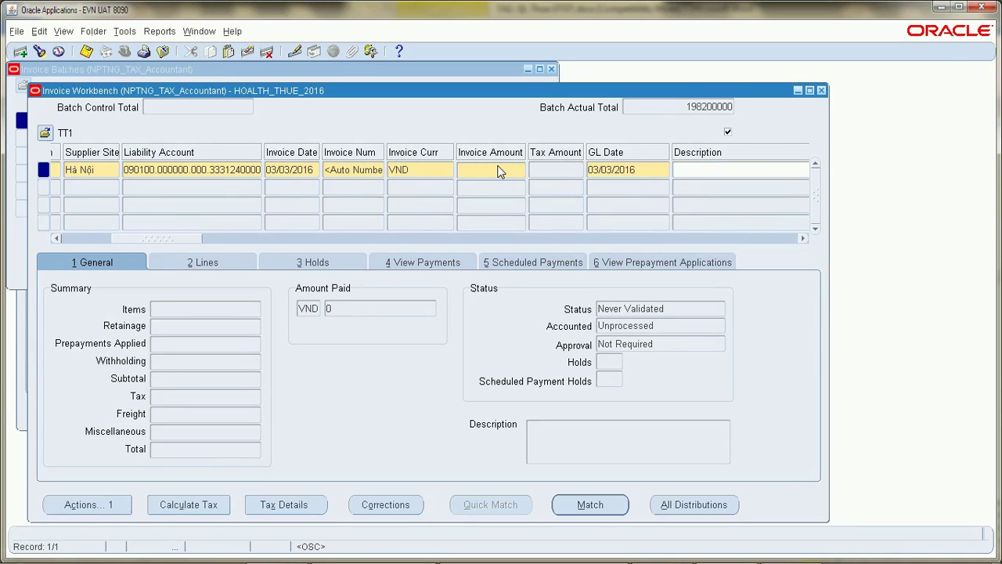
text(30000000)
key(Tab)
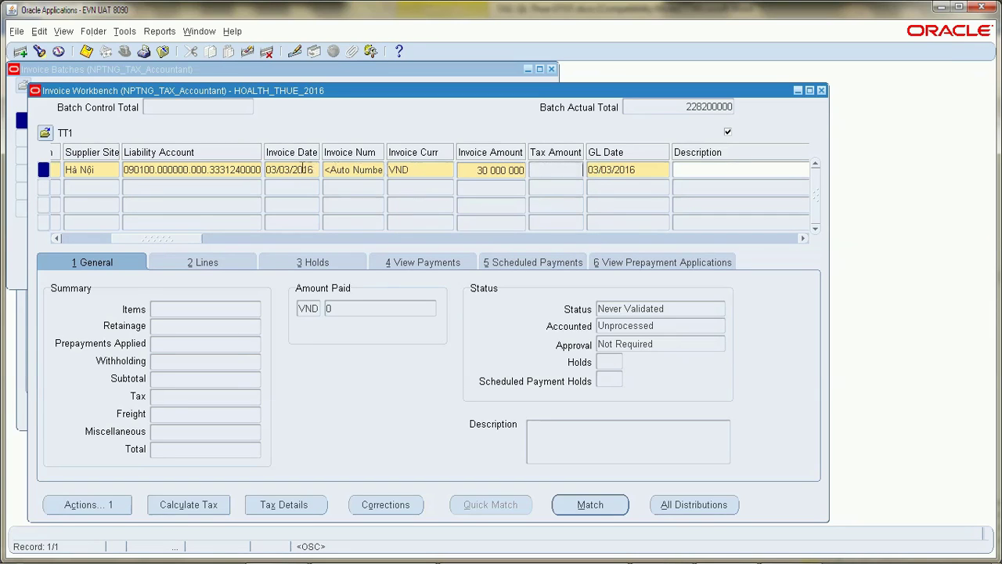
drag(179, 238, 211, 238)
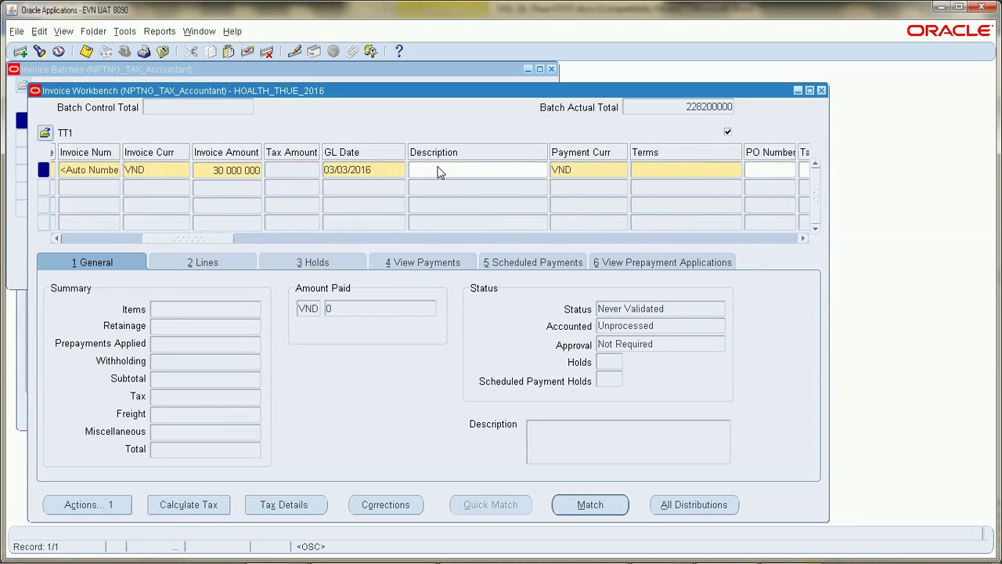
text(Phải nộp thuế GTGT hàng NK)
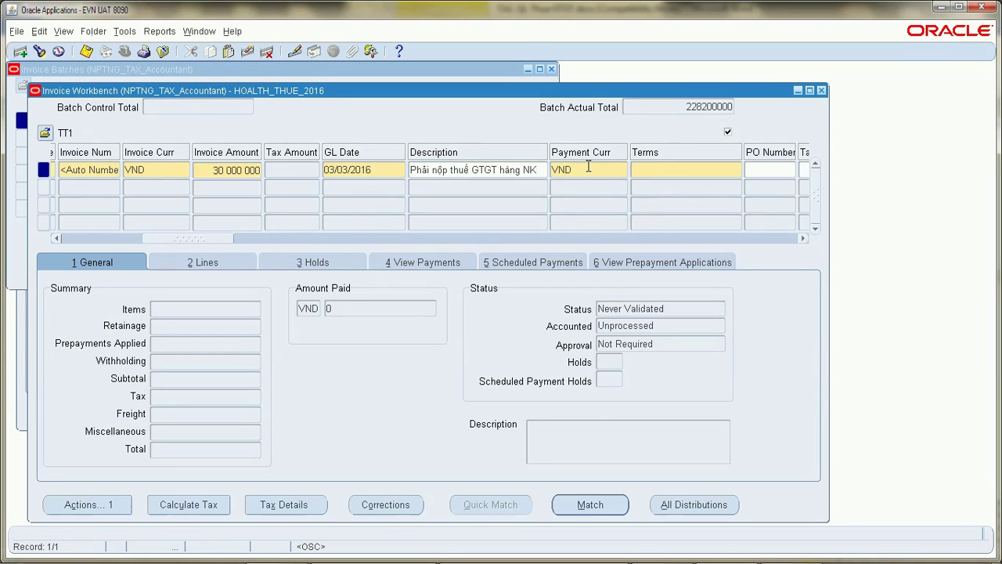
click(635, 169)
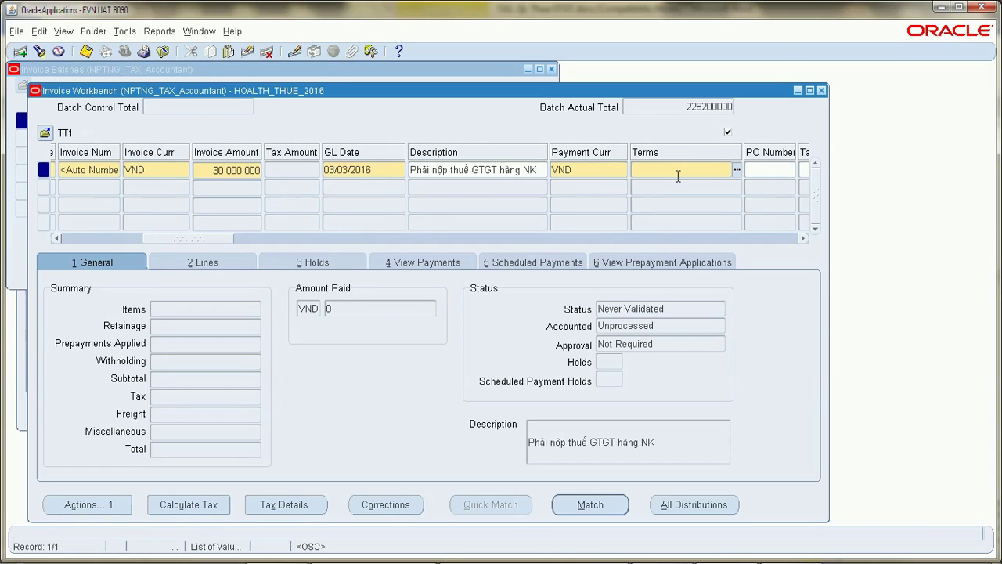
text(0 NET)
key(Tab)
key(ctrl+s)
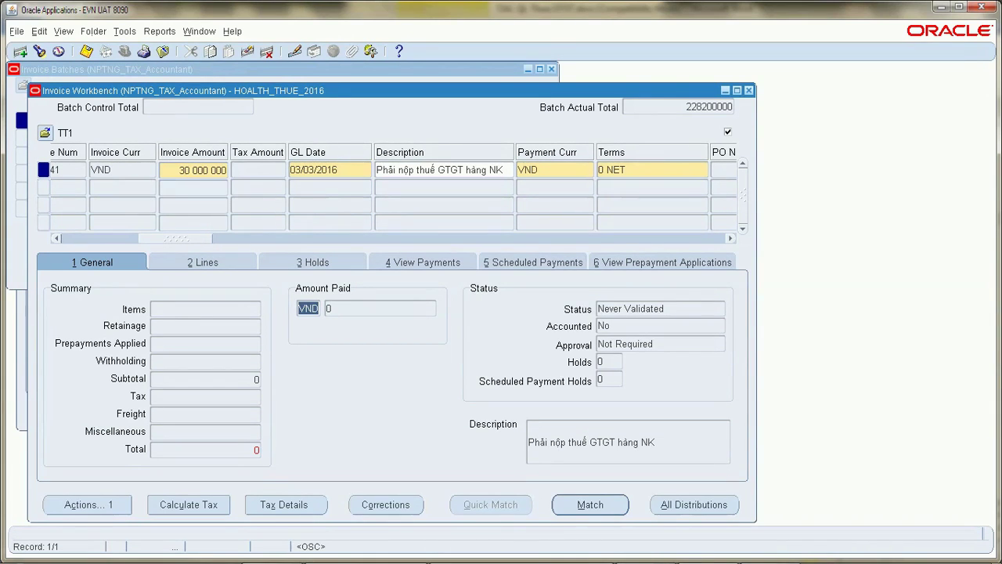
- Give invoice line 1 amount 30 000 000 and distribution account 090100.000000.000.3319400000
click(223, 266)
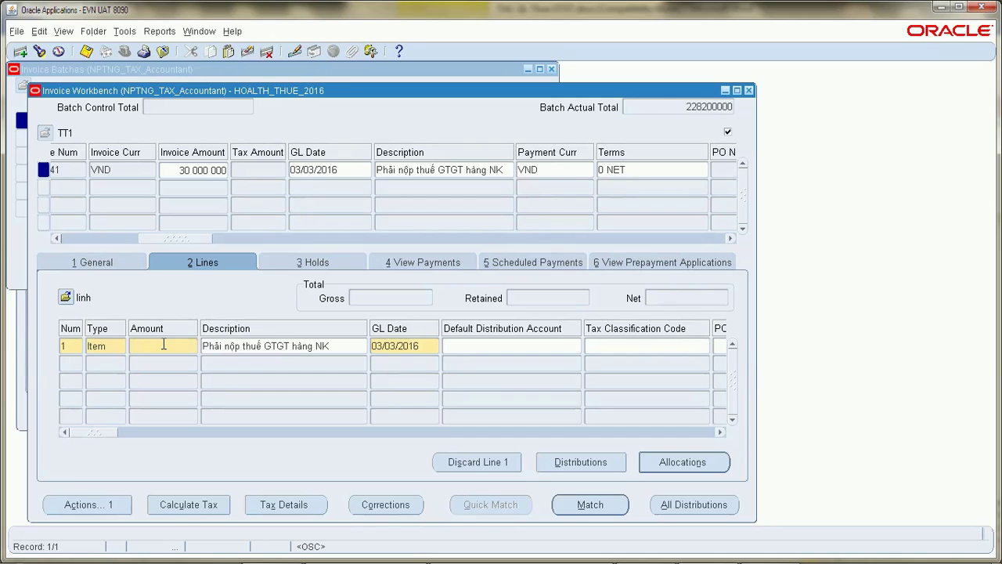
text(30 000 000)
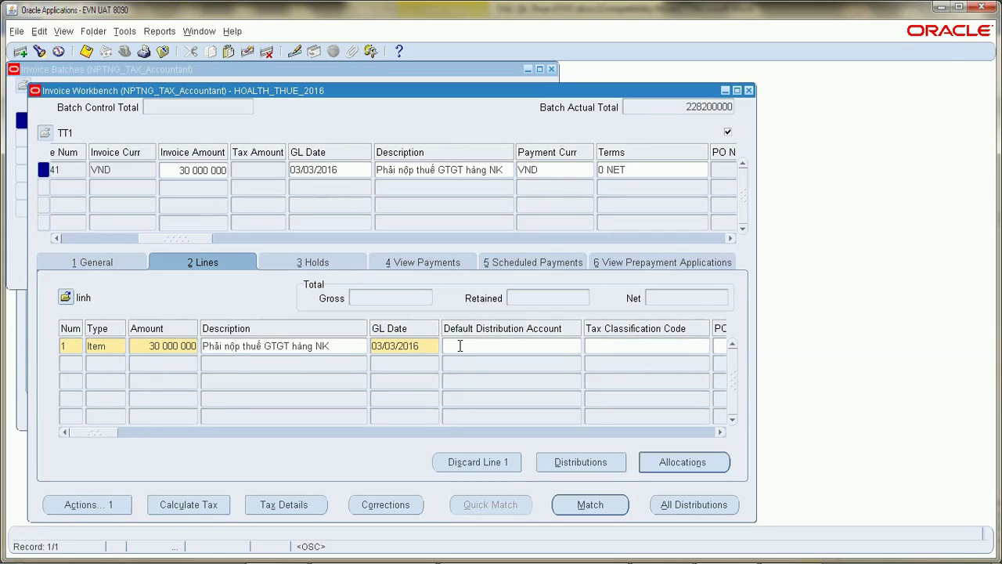
click(576, 348)
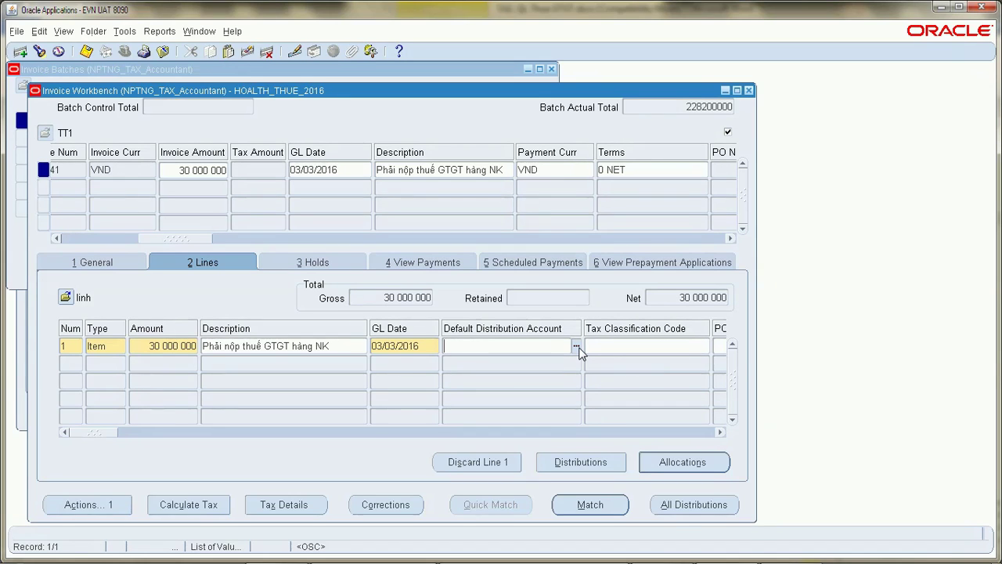
click(576, 346)
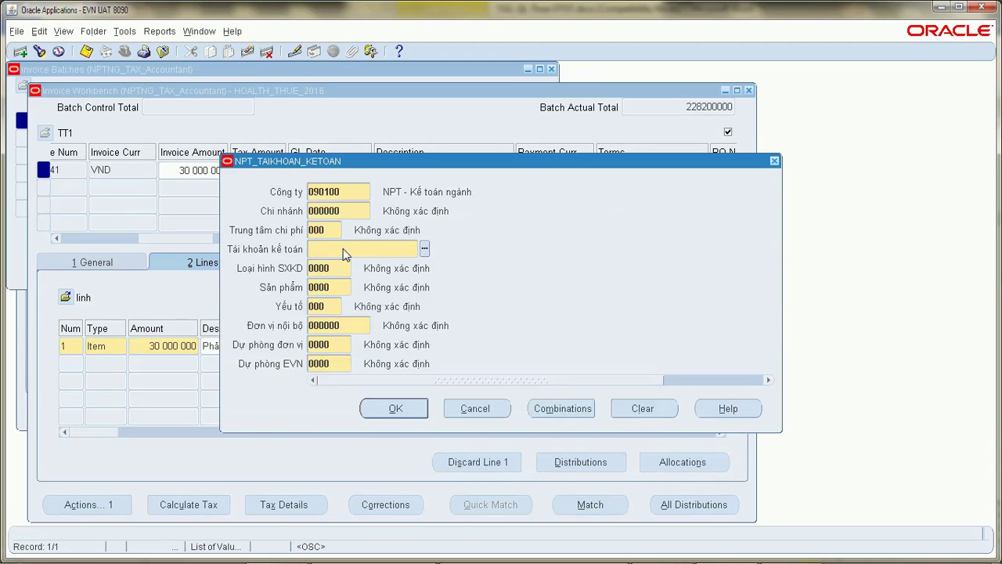
text(33194)
key(Tab)
click(396, 408)
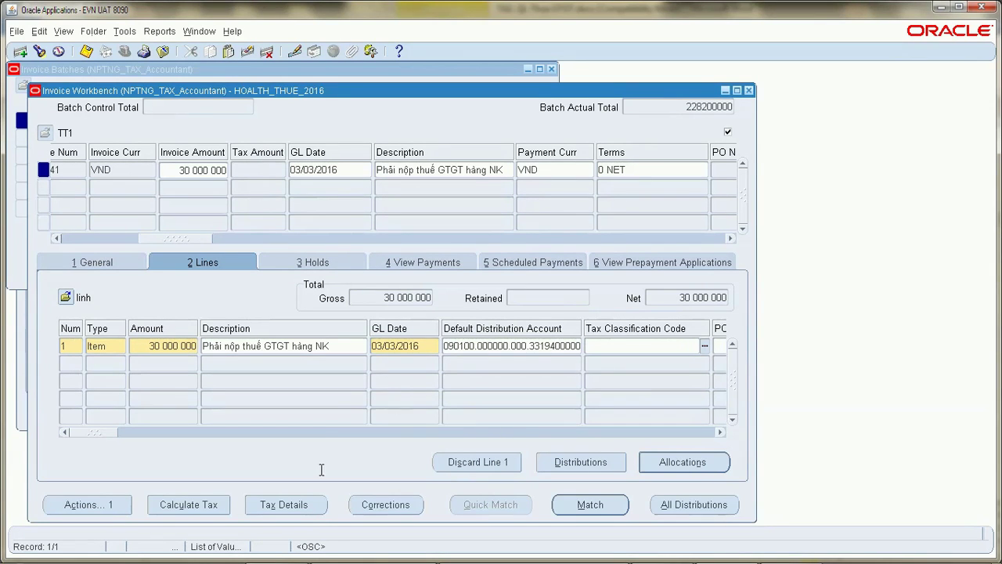
- Validate the 30 000 000 VND invoice
click(95, 507)
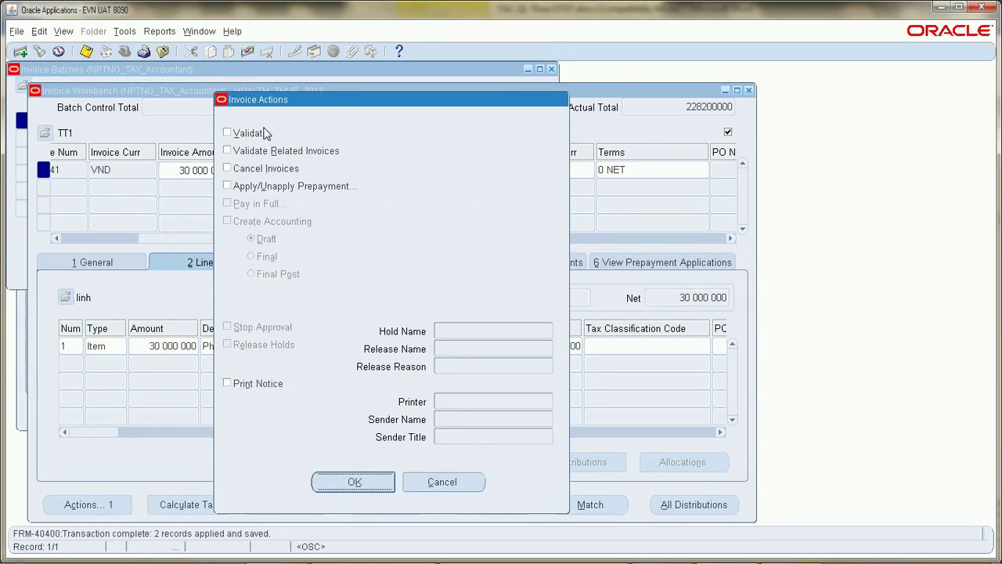
click(231, 133)
click(352, 483)
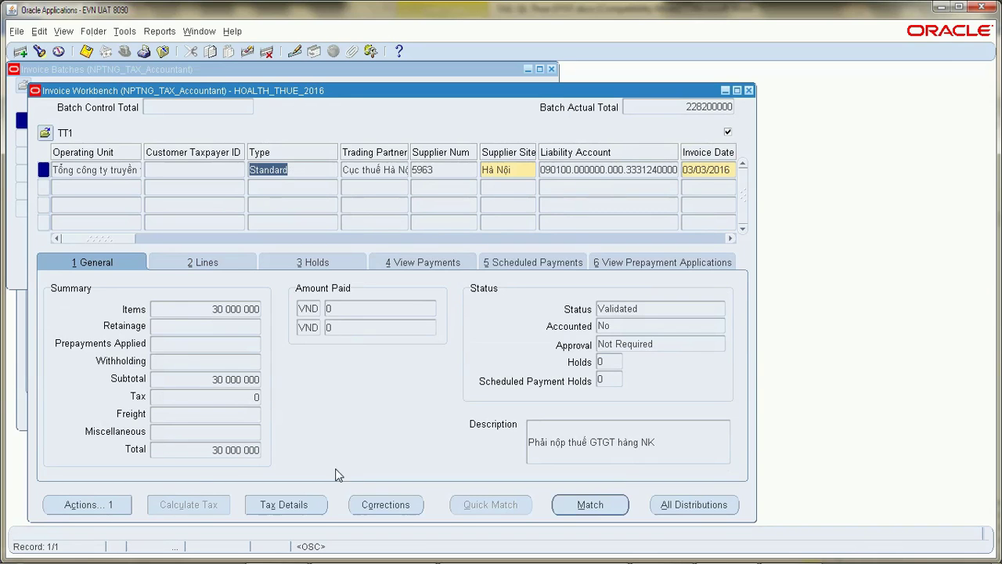
- Create accounting for the invoice in Final Post mode
click(115, 504)
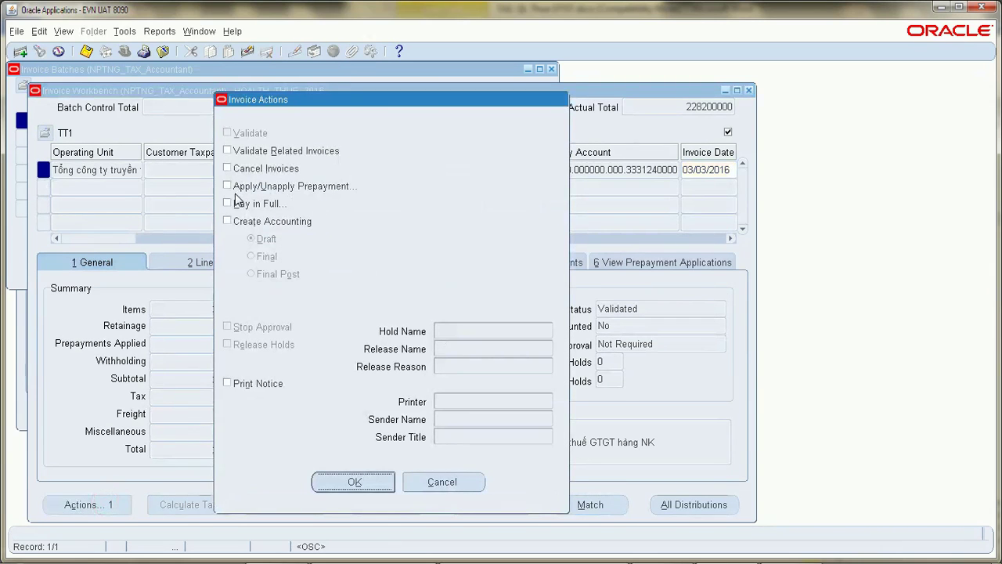
click(232, 221)
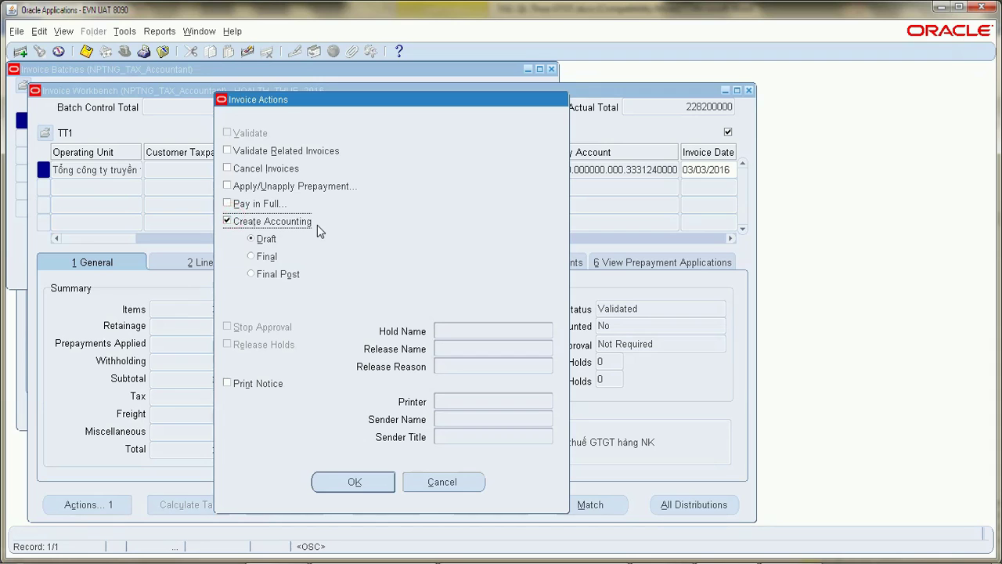
click(271, 275)
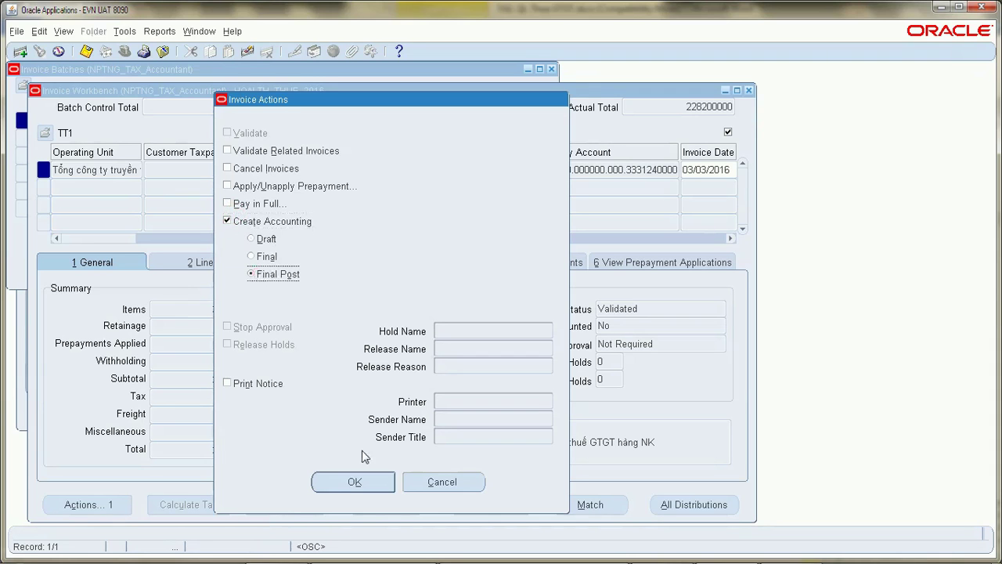
click(354, 482)
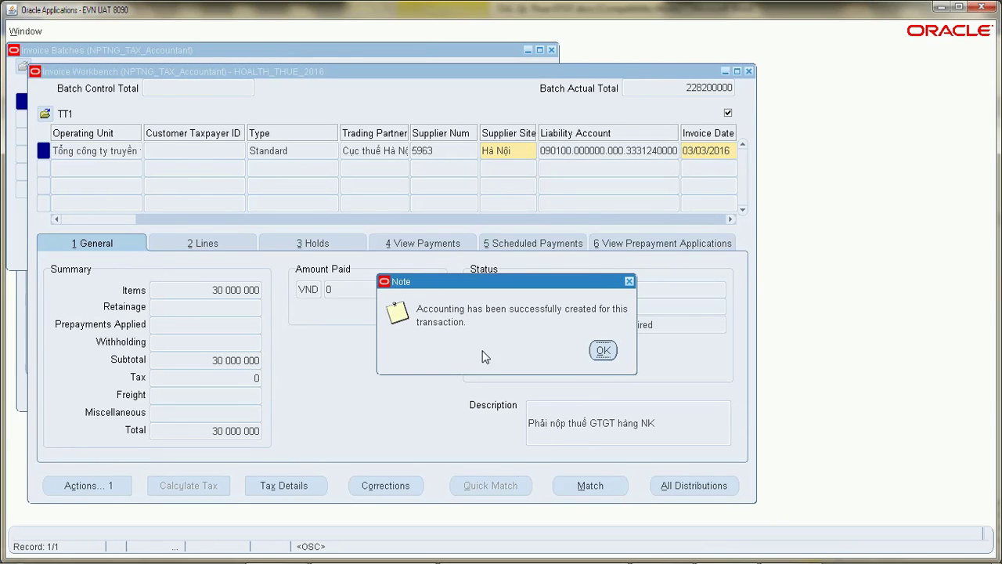
click(602, 351)
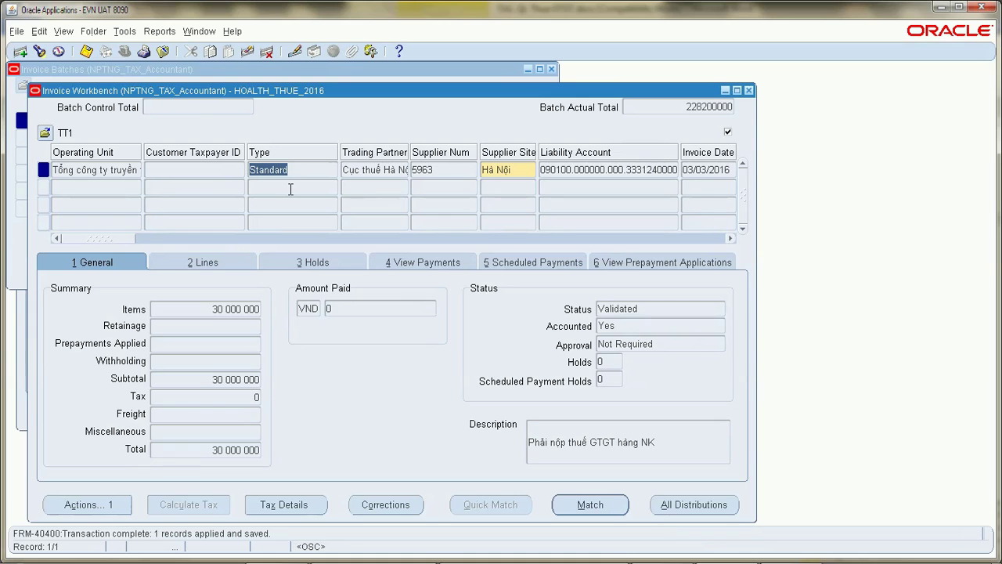
- Review the journal entries for transaction AP1641's accounting event in the browser
click(123, 32)
click(132, 63)
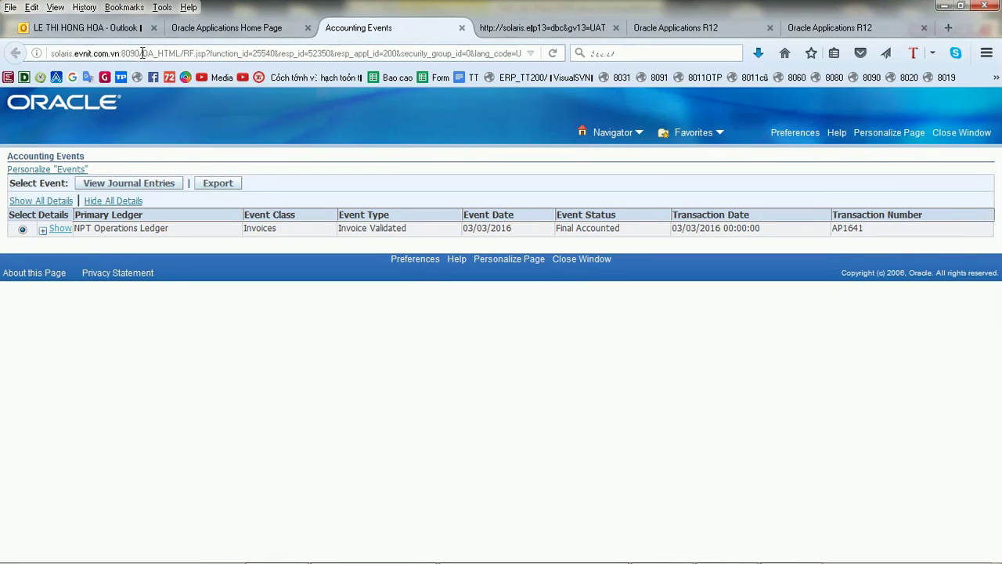
click(124, 185)
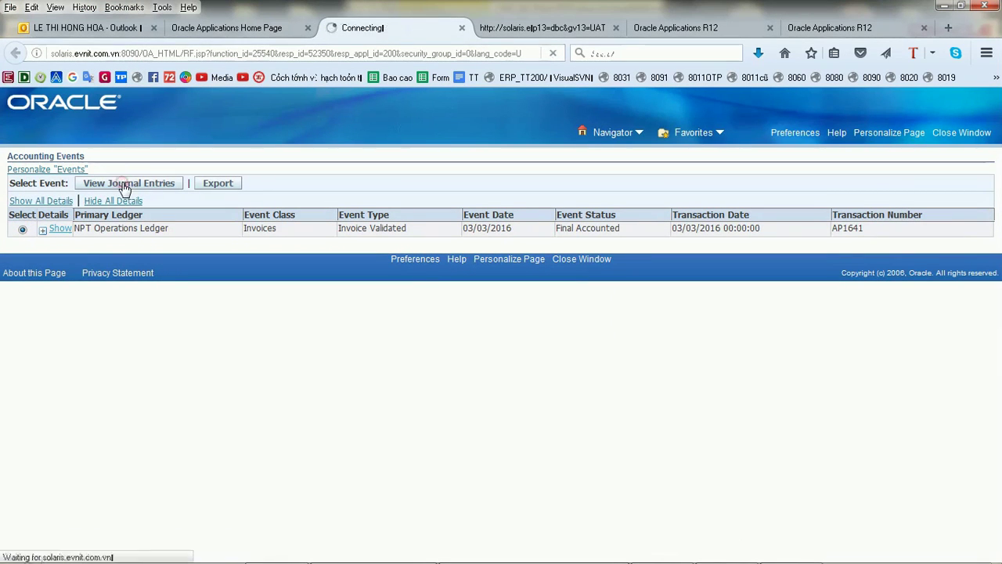
scroll(233, 264, down, 3)
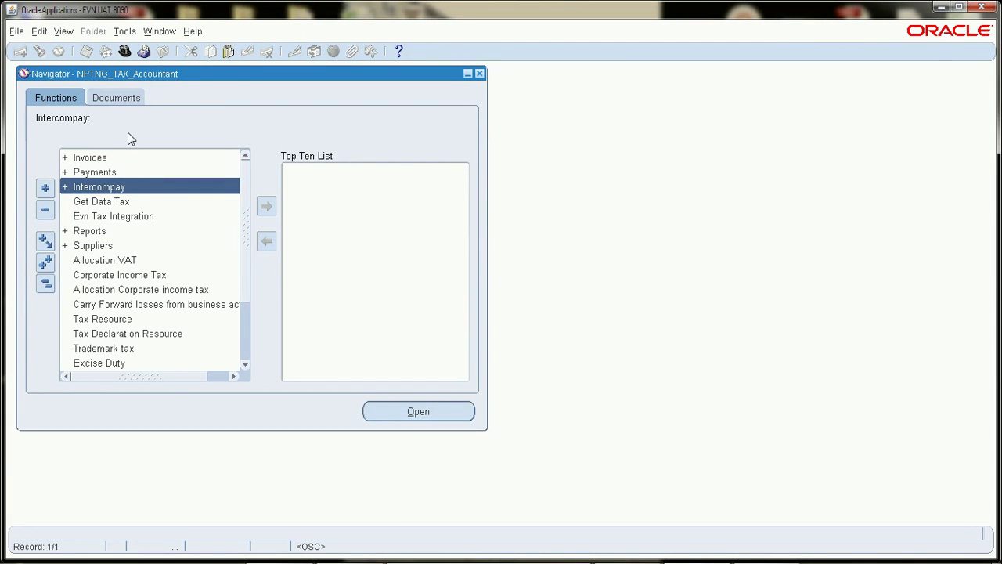
- Start a new journal named 'Kê khai thuế GTGT hàng NK tháng 3/2016' with the same description
double_click(116, 186)
double_click(112, 201)
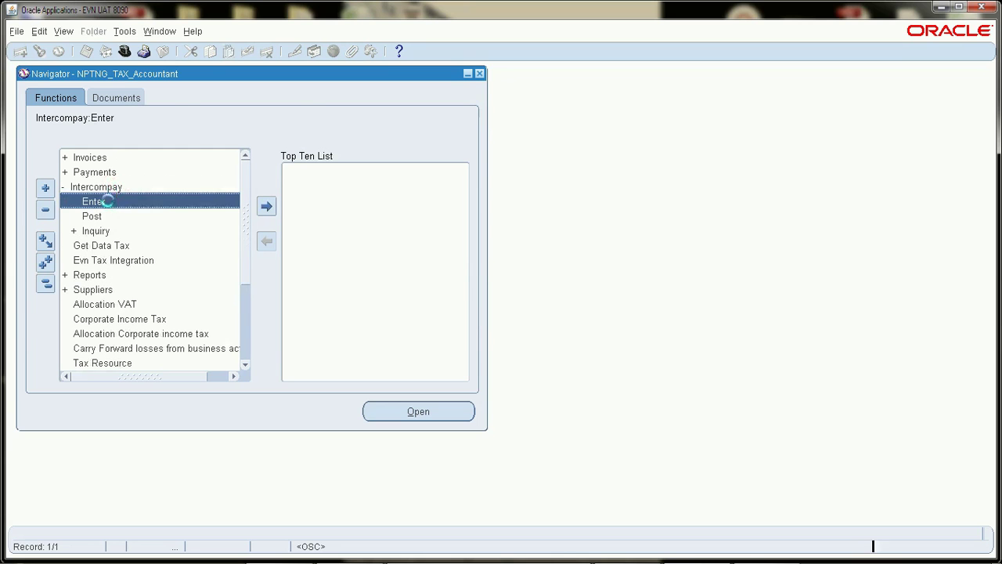
click(422, 386)
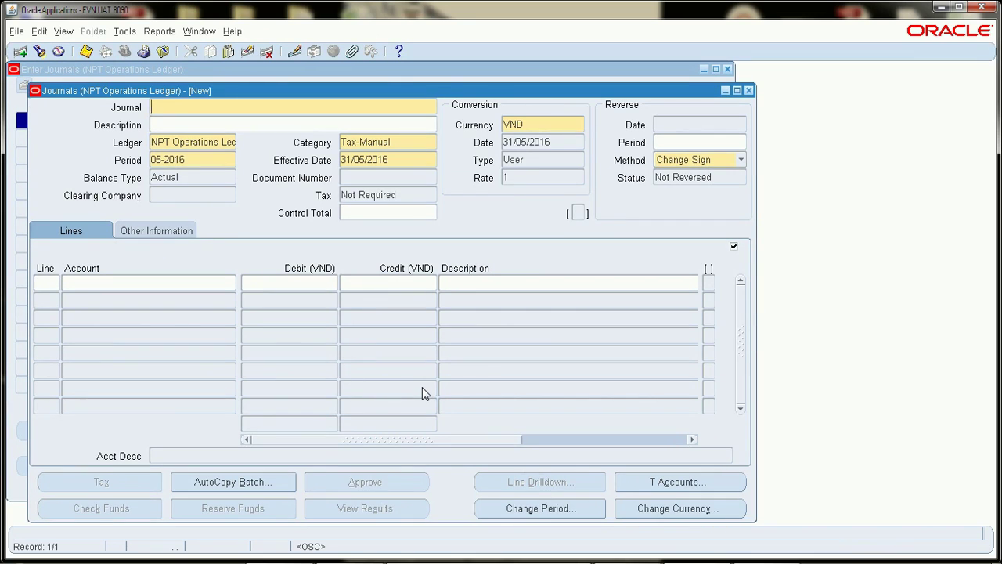
text(Kế khai thuế GTGT hàng NK tháng 3/2016)
click(165, 122)
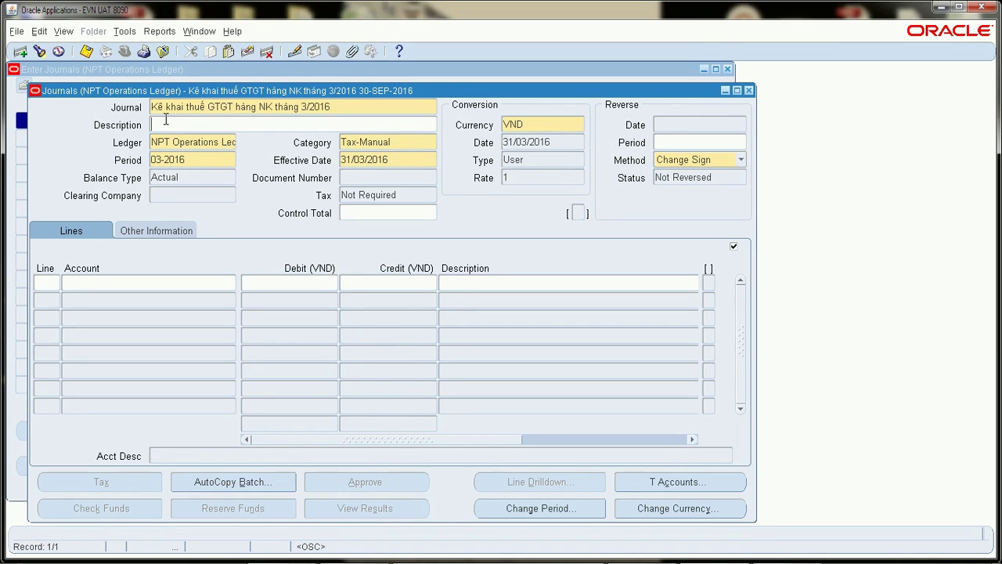
text(Kế khai thuế GTGT hàng NK tháng 3/2016)
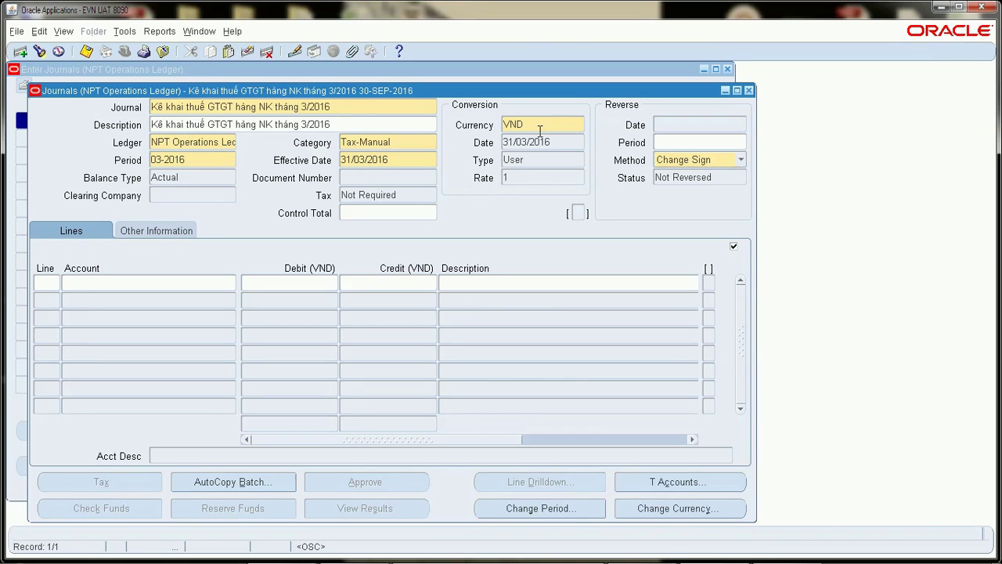
- Add journal line 1 debiting 30 000 000 VND to account 090100.000000.000.13314000000
click(94, 282)
click(48, 282)
text(1)
click(234, 285)
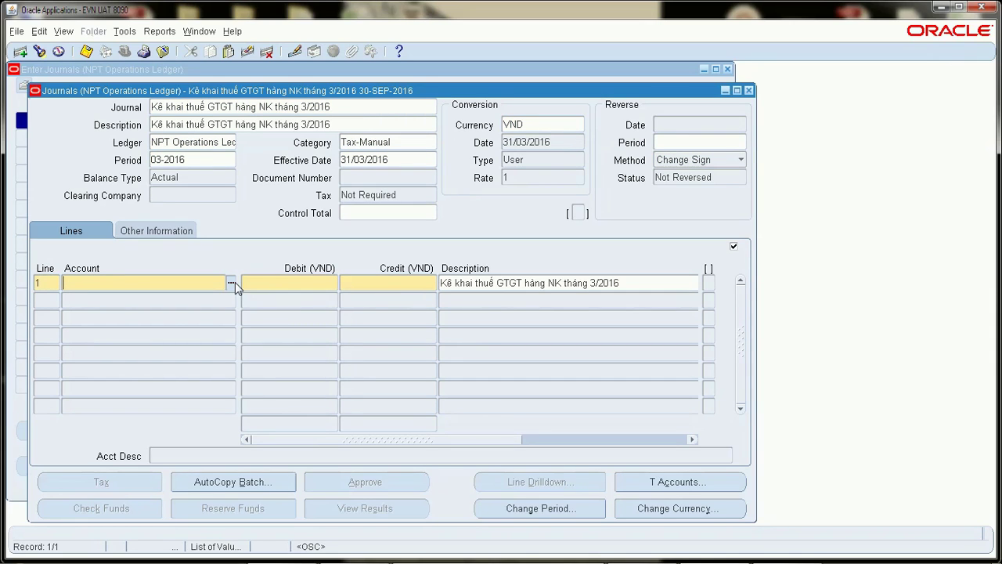
click(232, 282)
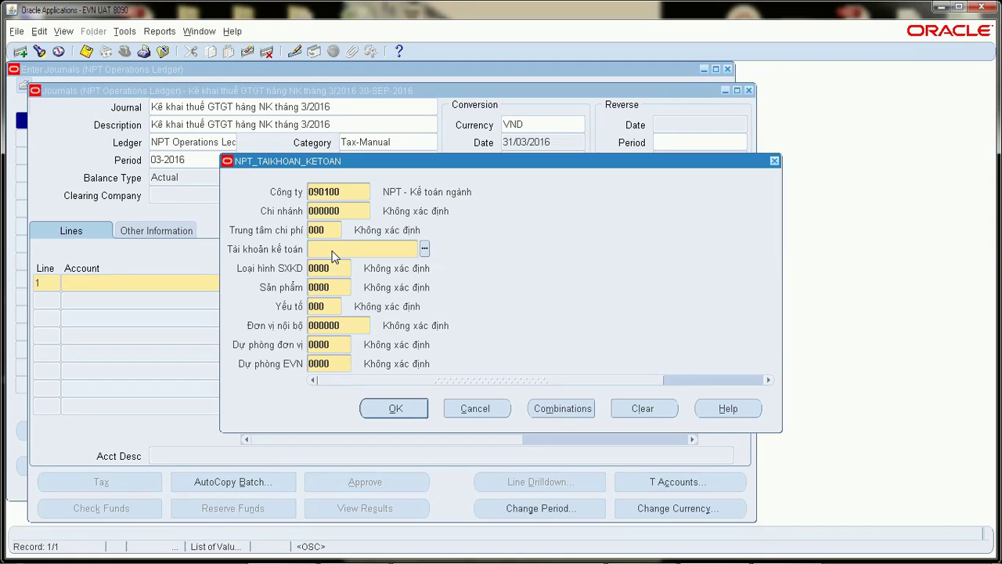
key(ctrl+v)
key(Tab)
click(396, 409)
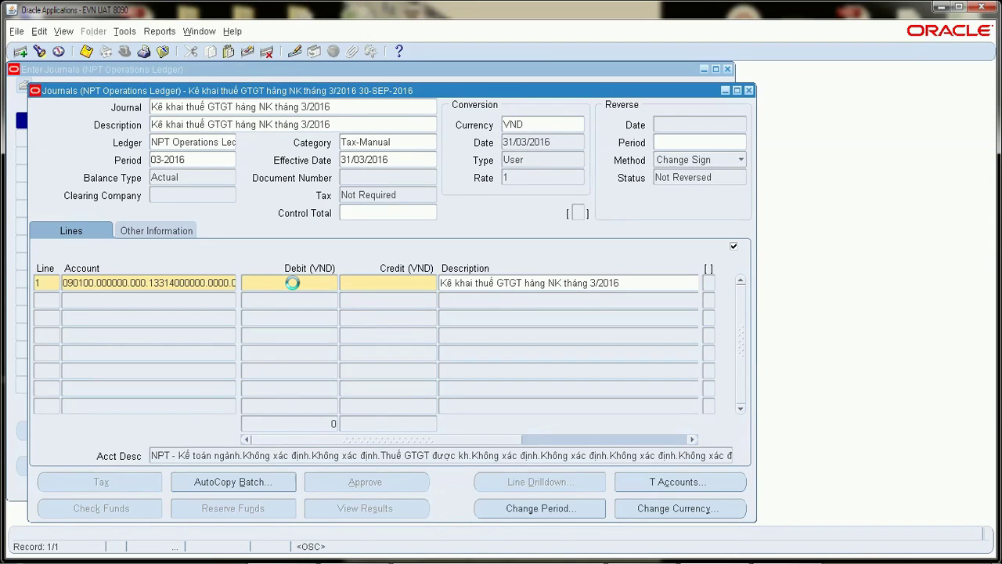
text(30000000)
key(Tab)
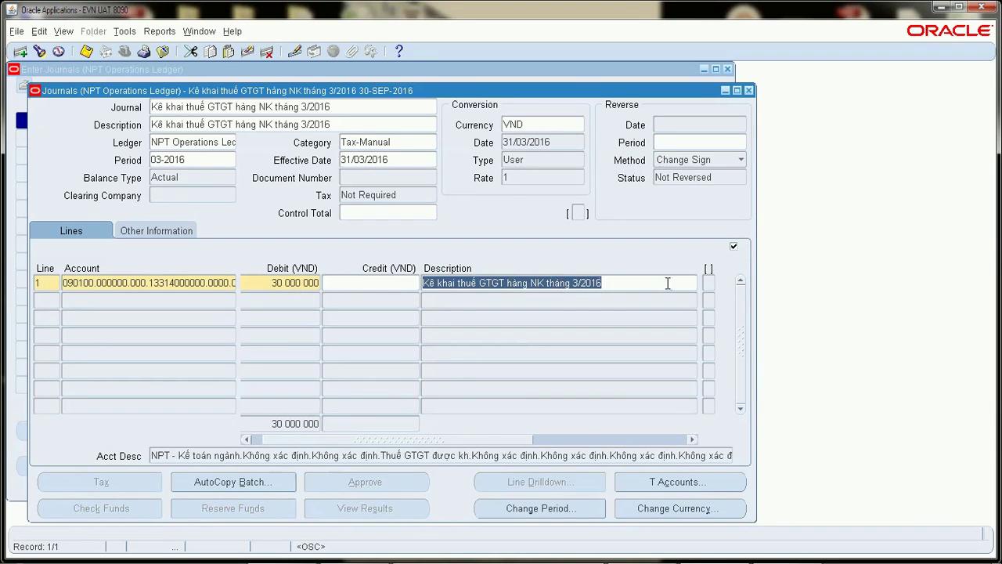
click(709, 282)
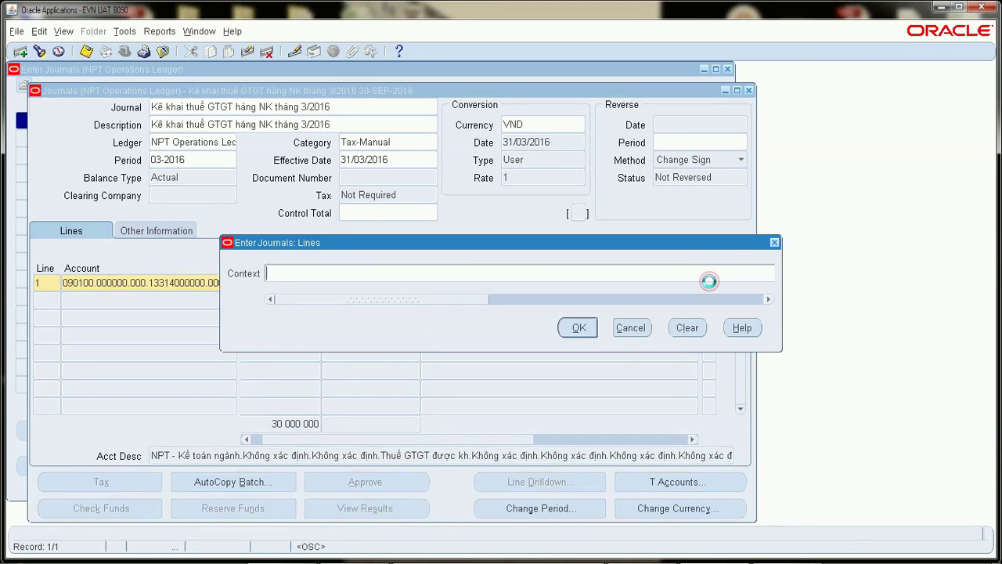
- Apply the Kê khai thuế GTGT - Đầu vào context and enter the invoice number and date 03/03/2016
click(791, 274)
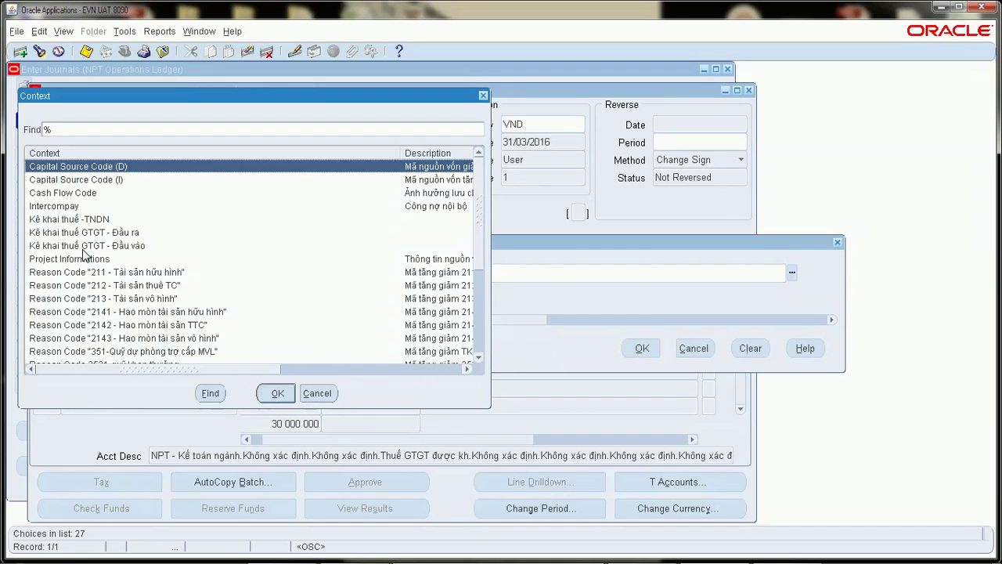
click(82, 247)
double_click(83, 252)
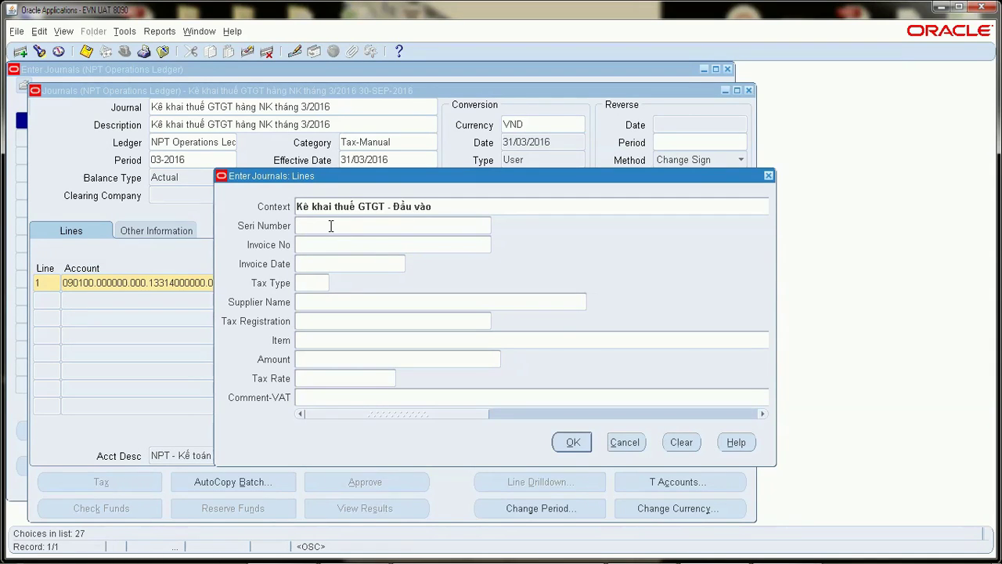
click(316, 244)
text(007679)
text(03/03/2016)
click(316, 282)
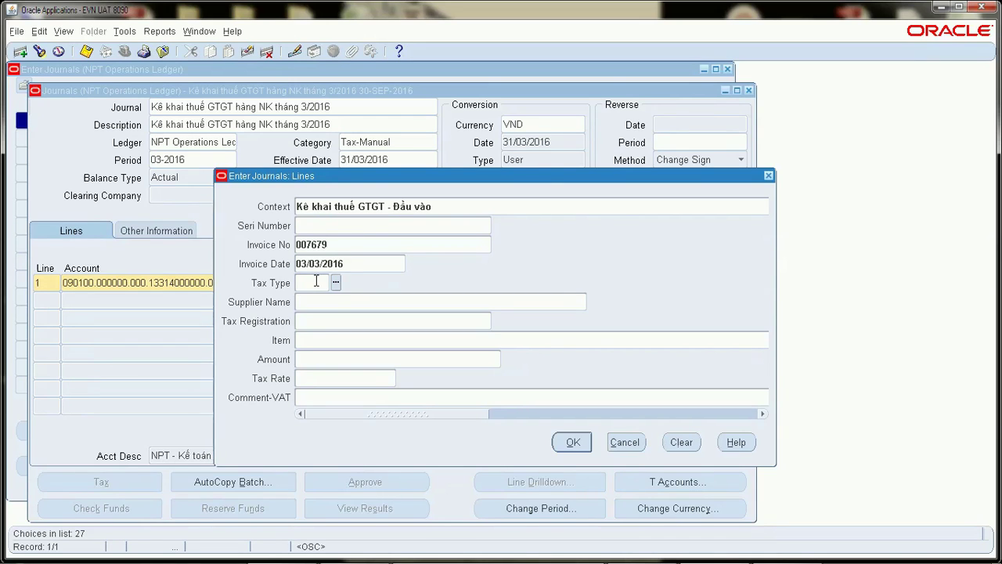
- Fill tax type 1, supplier name, tax registration number, amount 300000000 and tax rate 10
click(336, 285)
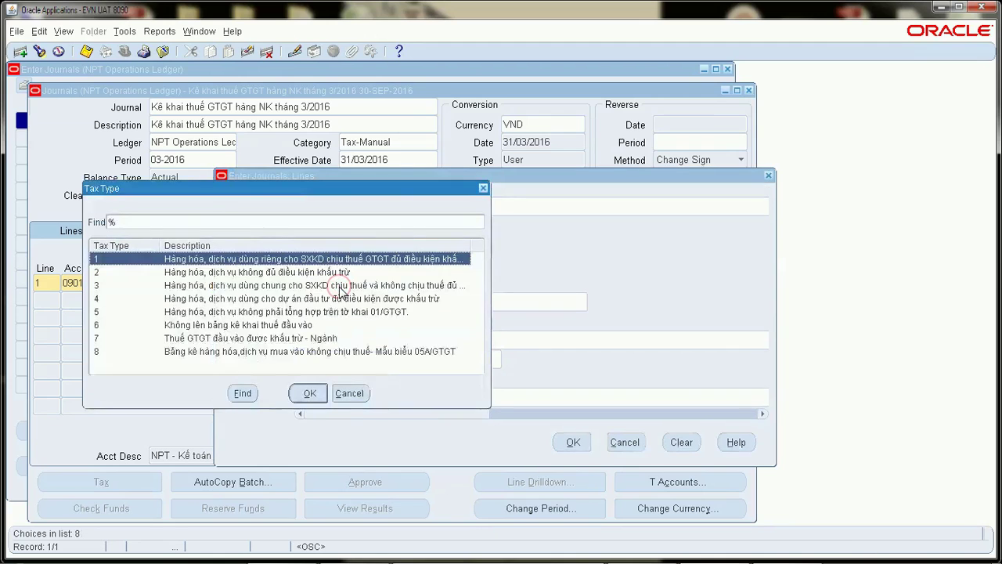
double_click(219, 261)
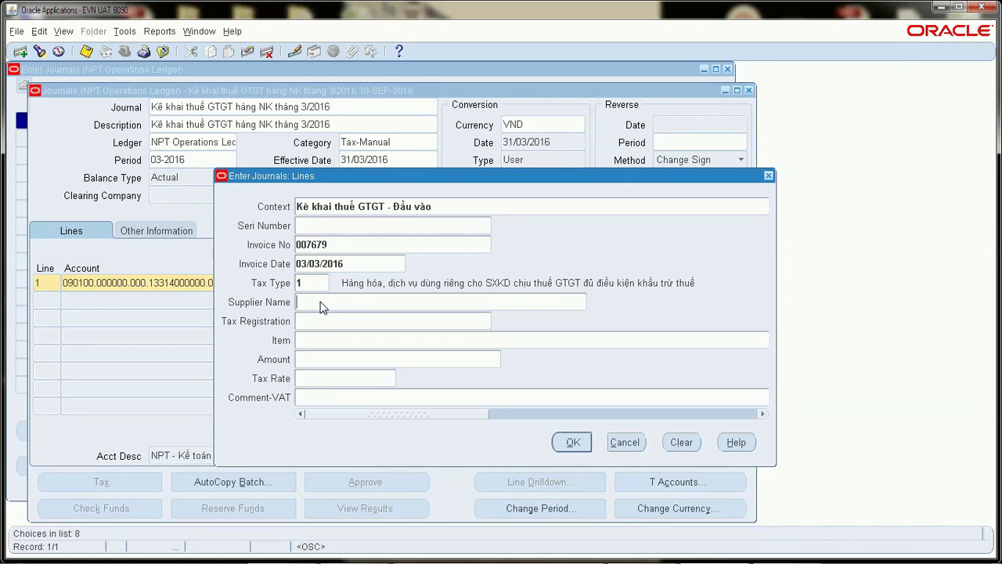
text(Công ty XNK Trường Thịnh)
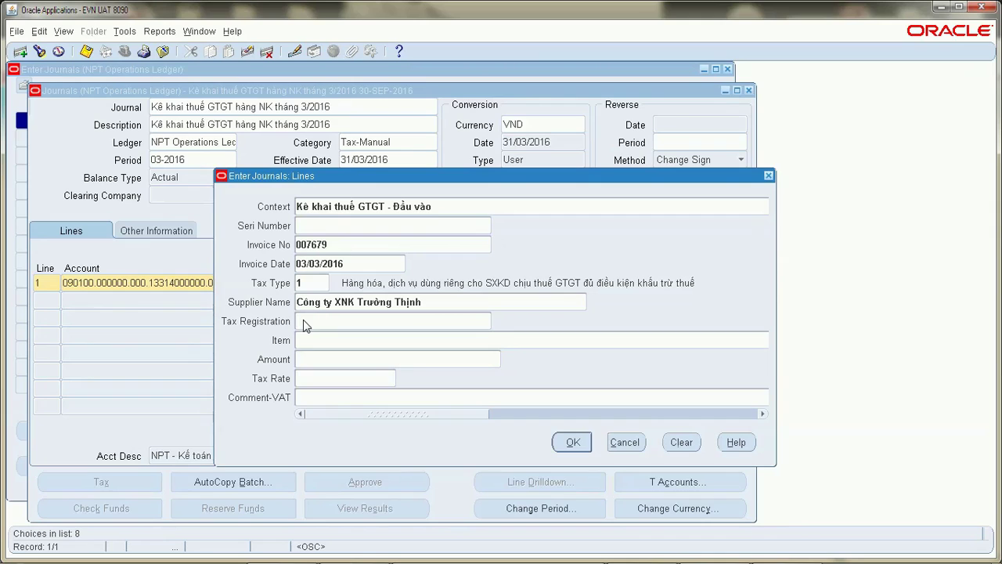
text(010010099)
click(326, 362)
text(300000000)
click(302, 379)
text(10)
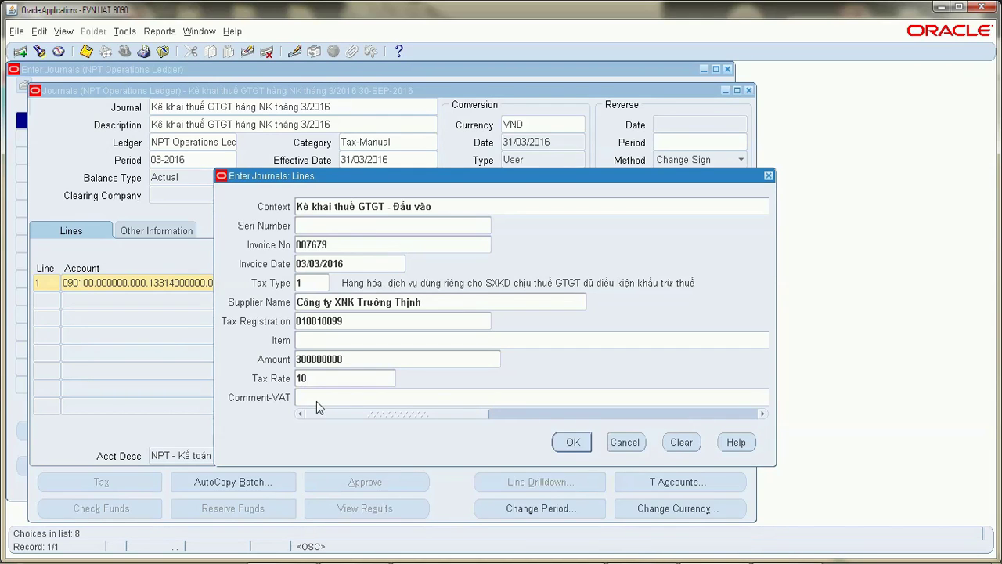
click(572, 444)
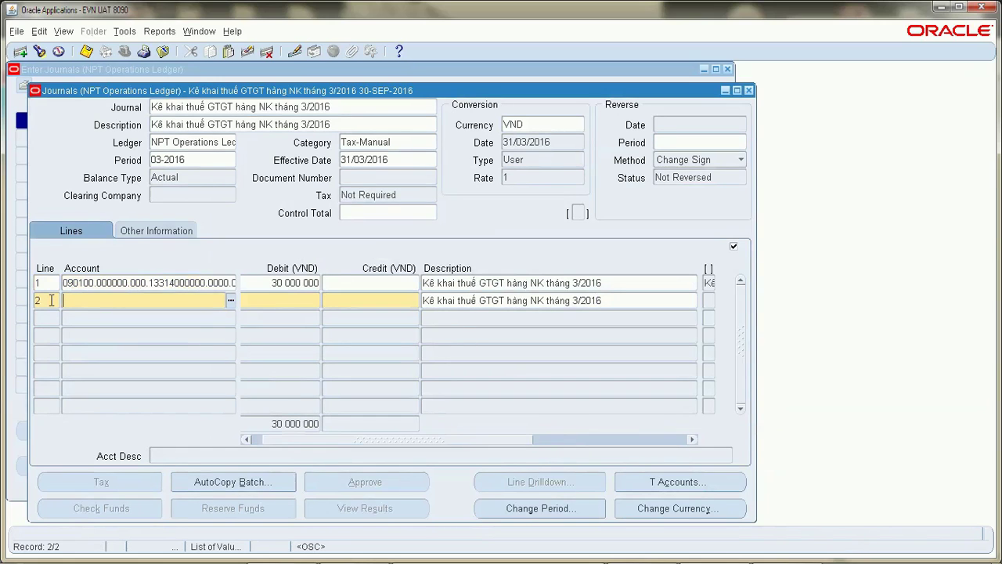
- Credit 30 000 000 to account 33194 on line 2 and save the balanced input-VAT journal
click(230, 301)
text(33194)
click(383, 407)
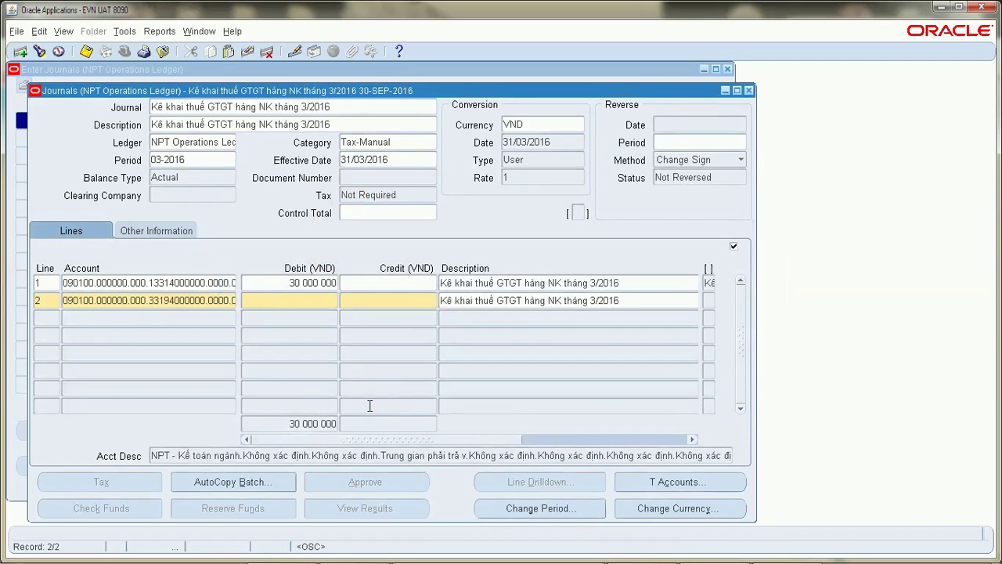
click(381, 302)
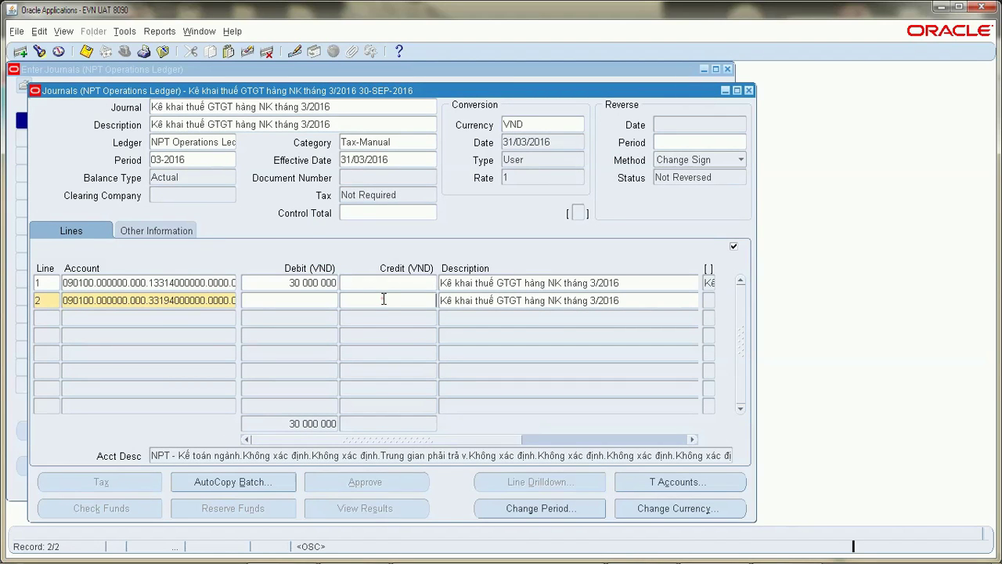
text(30 000 000)
key(Tab)
click(86, 51)
click(86, 51)
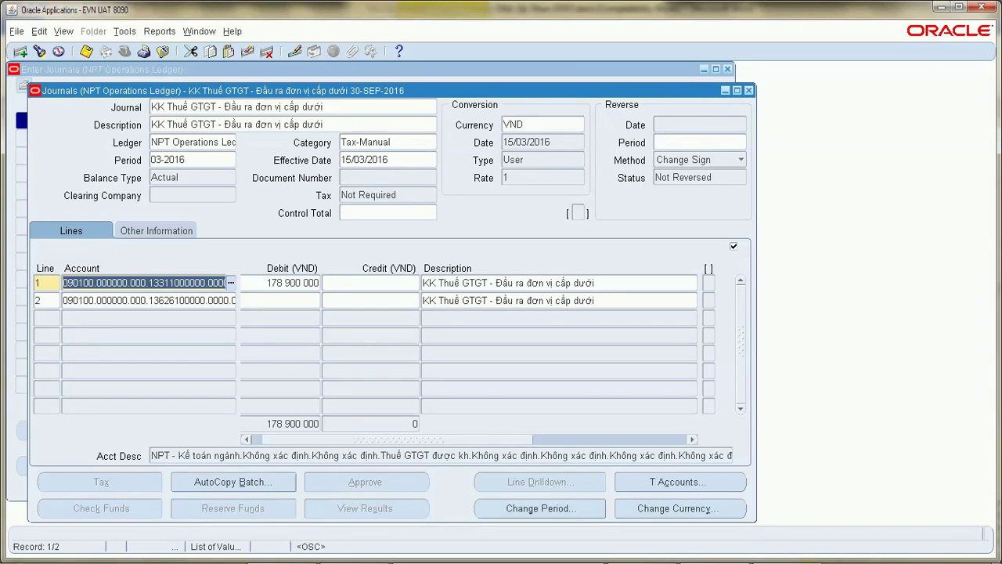
click(136, 284)
key(Tab)
key(ctrl+c)
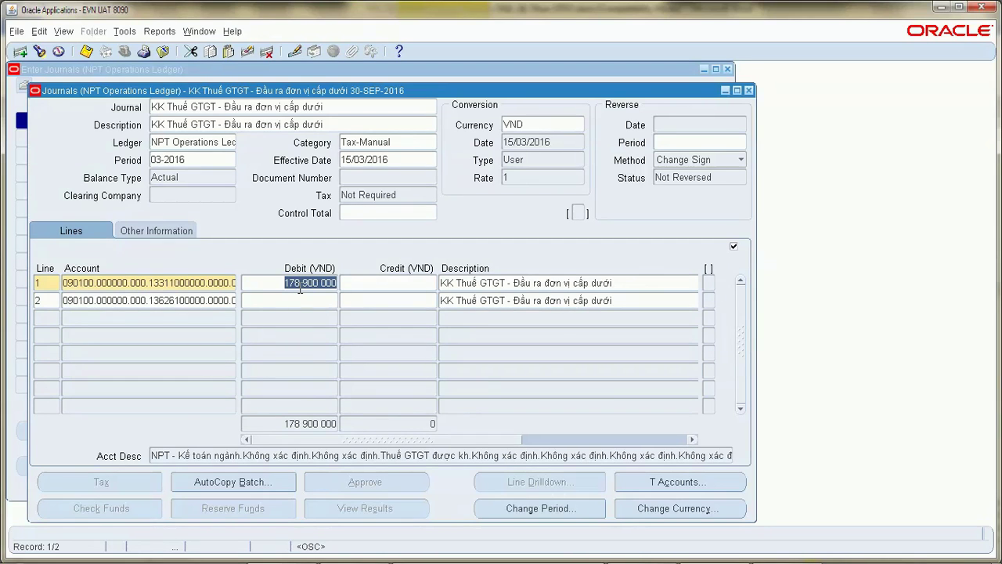
key(Tab)
key(Tab)
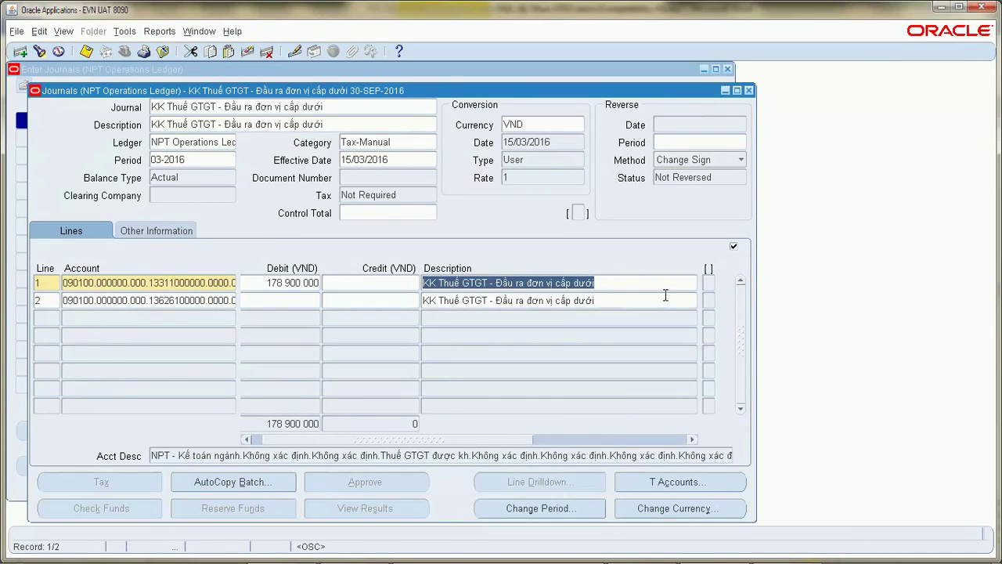
click(232, 307)
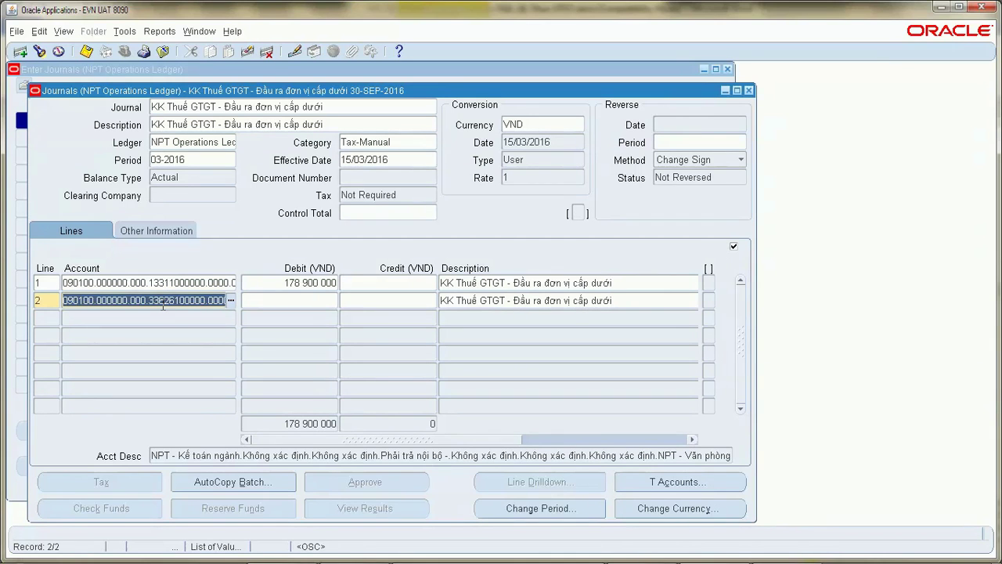
key(ctrl+l)
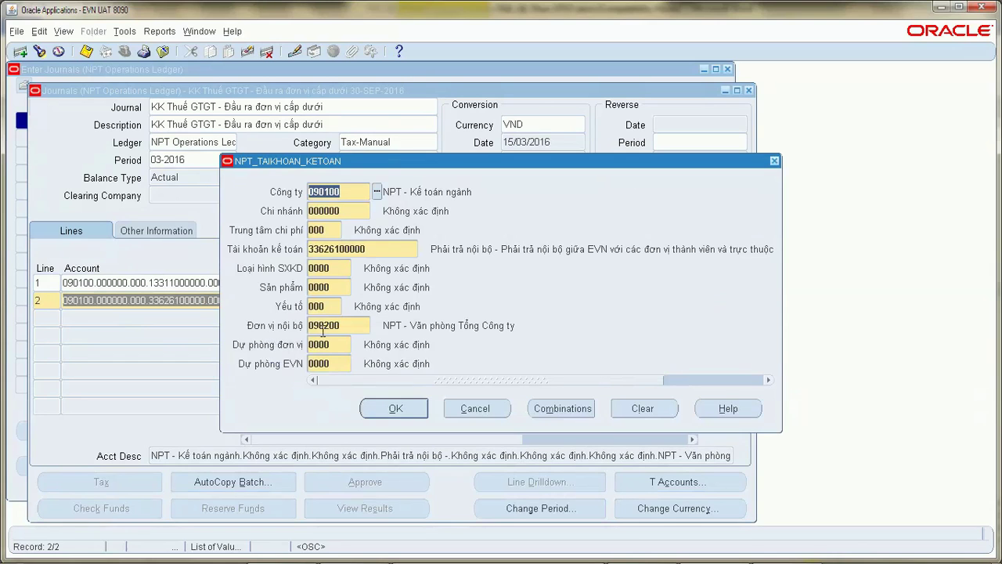
click(392, 405)
click(385, 300)
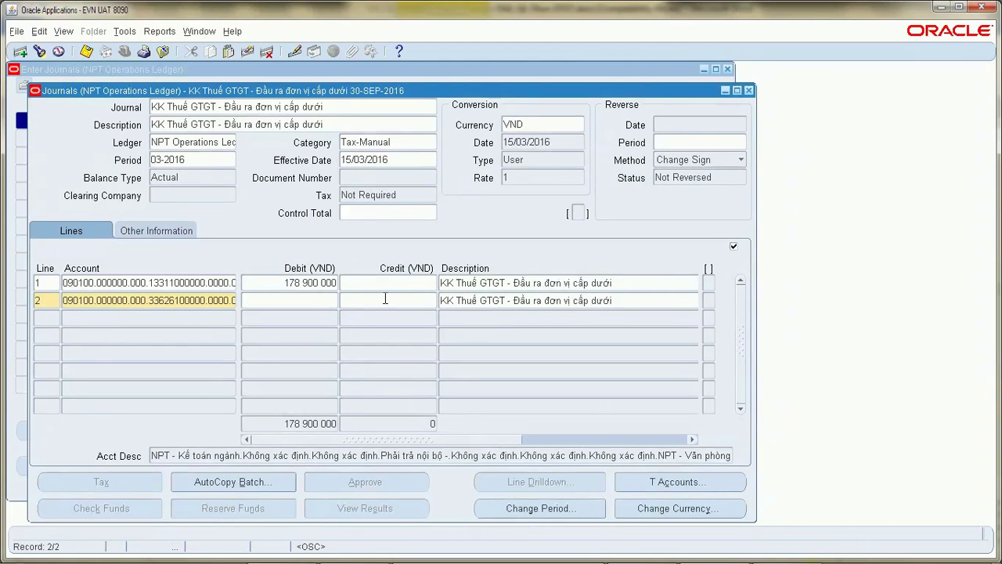
key(ctrl+v)
key(Tab)
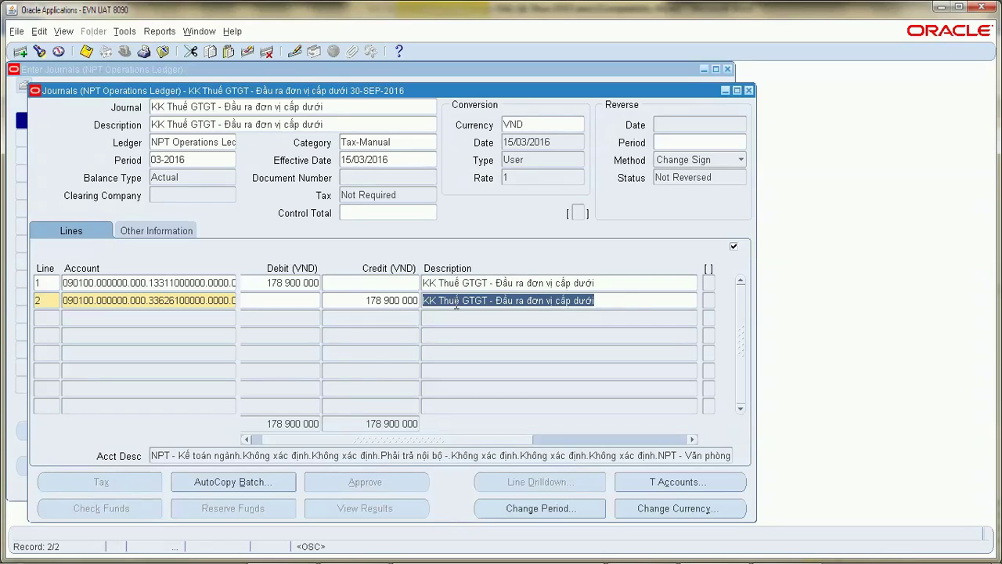
- Set line 2's Intercompay details to KC0300 and DV00001, then save the journal
click(707, 300)
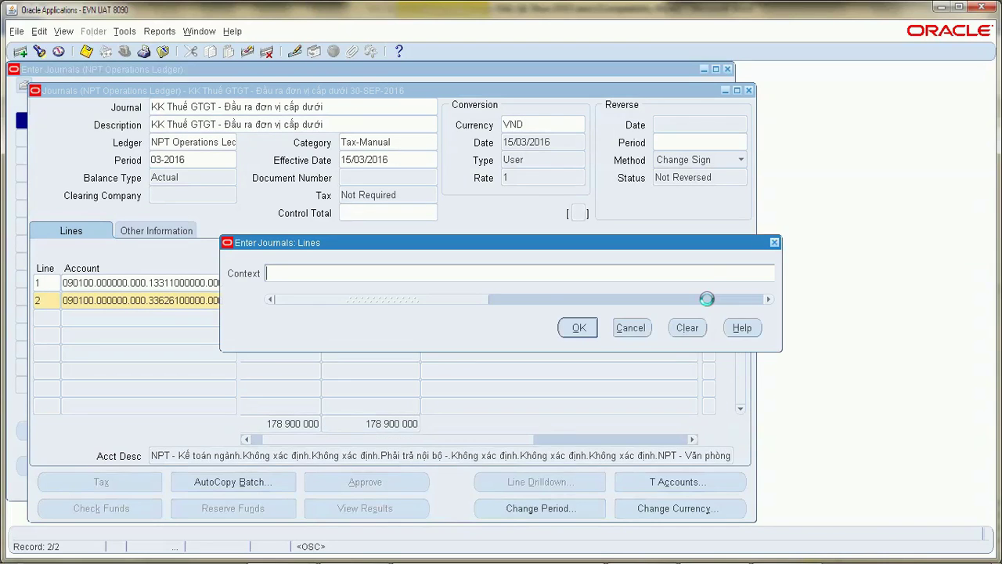
click(791, 274)
double_click(64, 206)
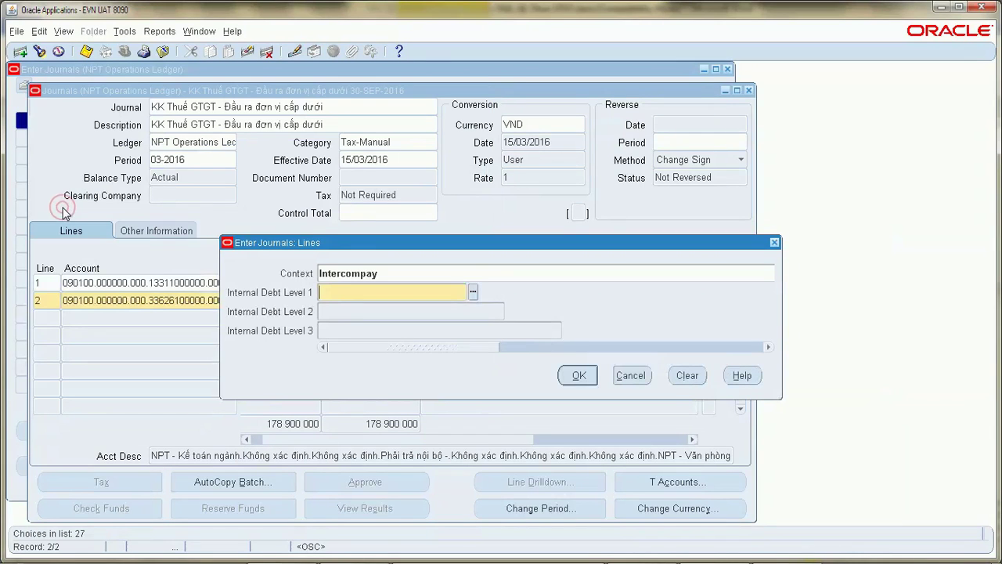
click(474, 295)
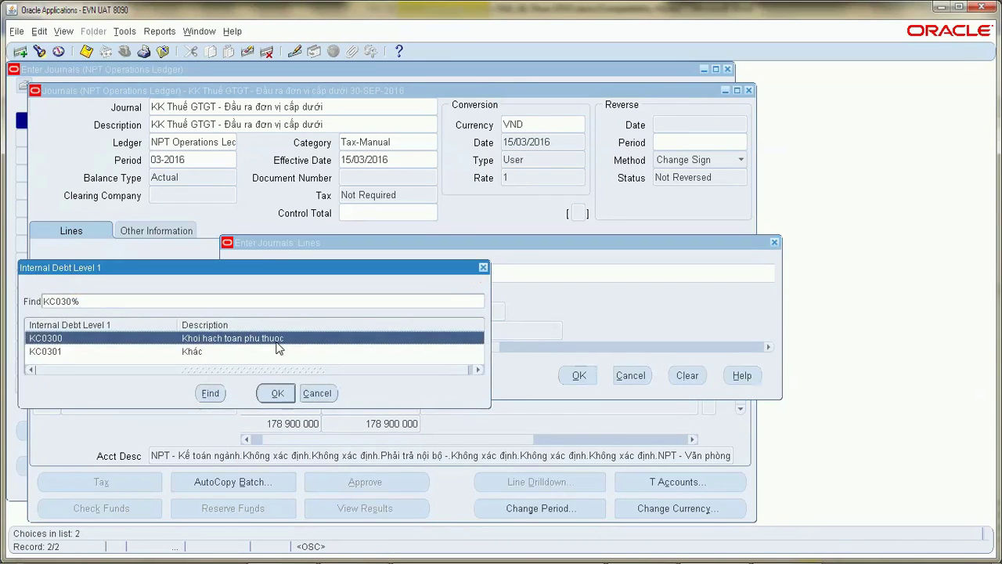
double_click(277, 345)
click(510, 311)
double_click(233, 247)
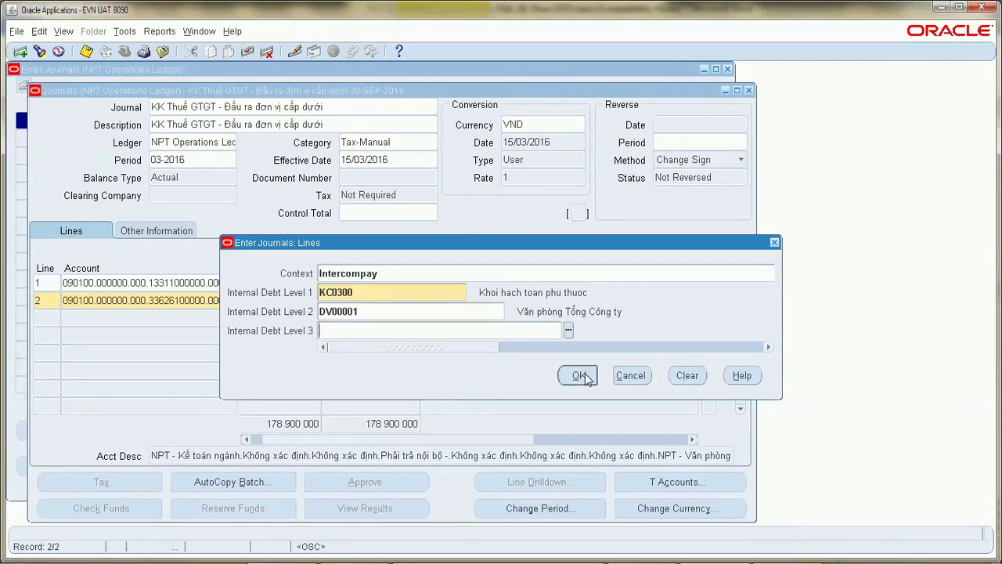
click(579, 375)
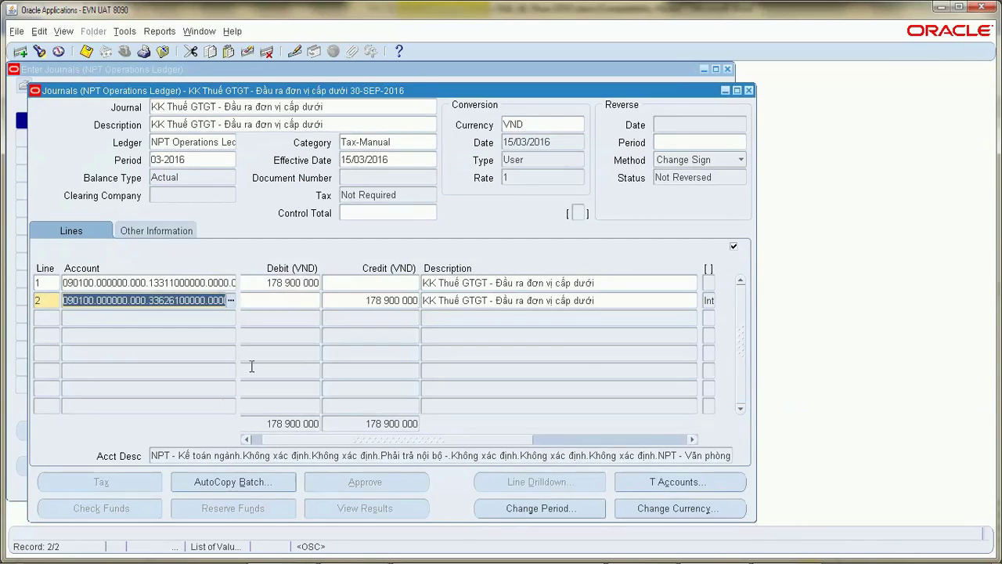
click(86, 50)
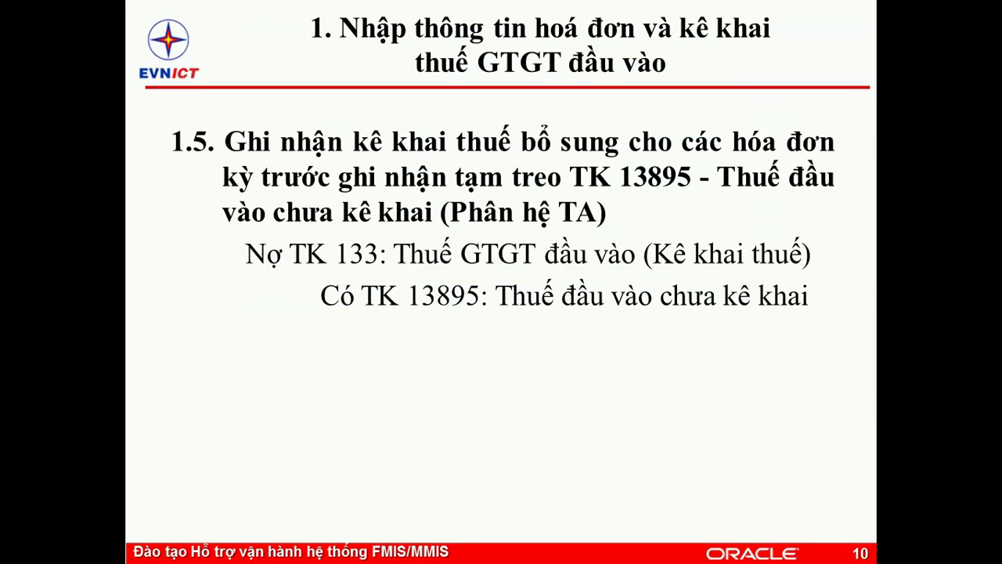